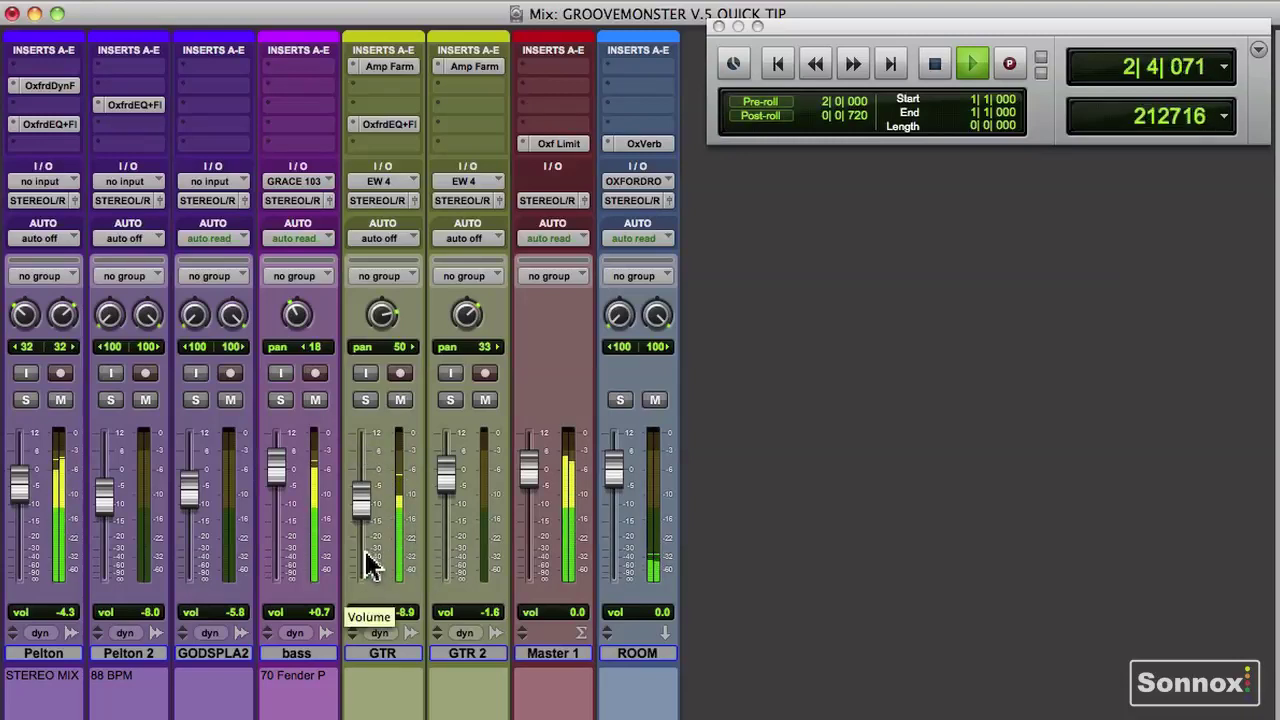
Step: Solo the Pelton, bass and GTR tracks one after another during playback to hear each alone
click(26, 401)
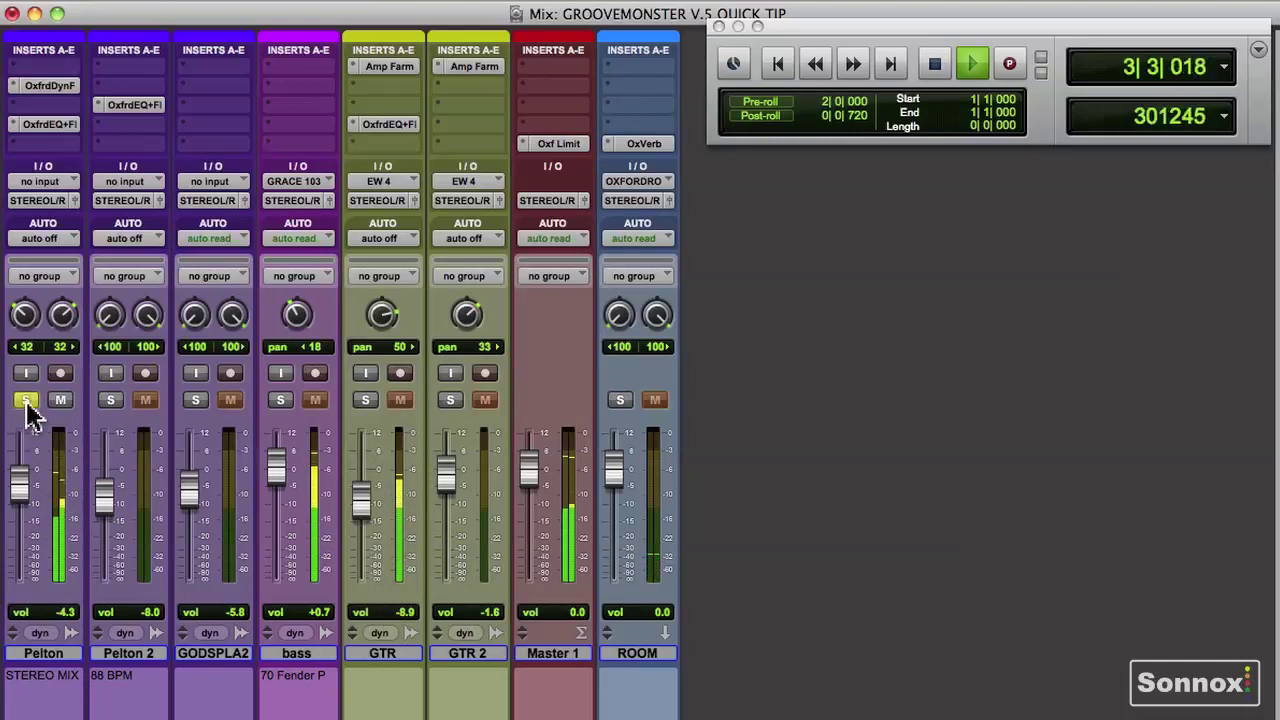
click(26, 401)
click(280, 401)
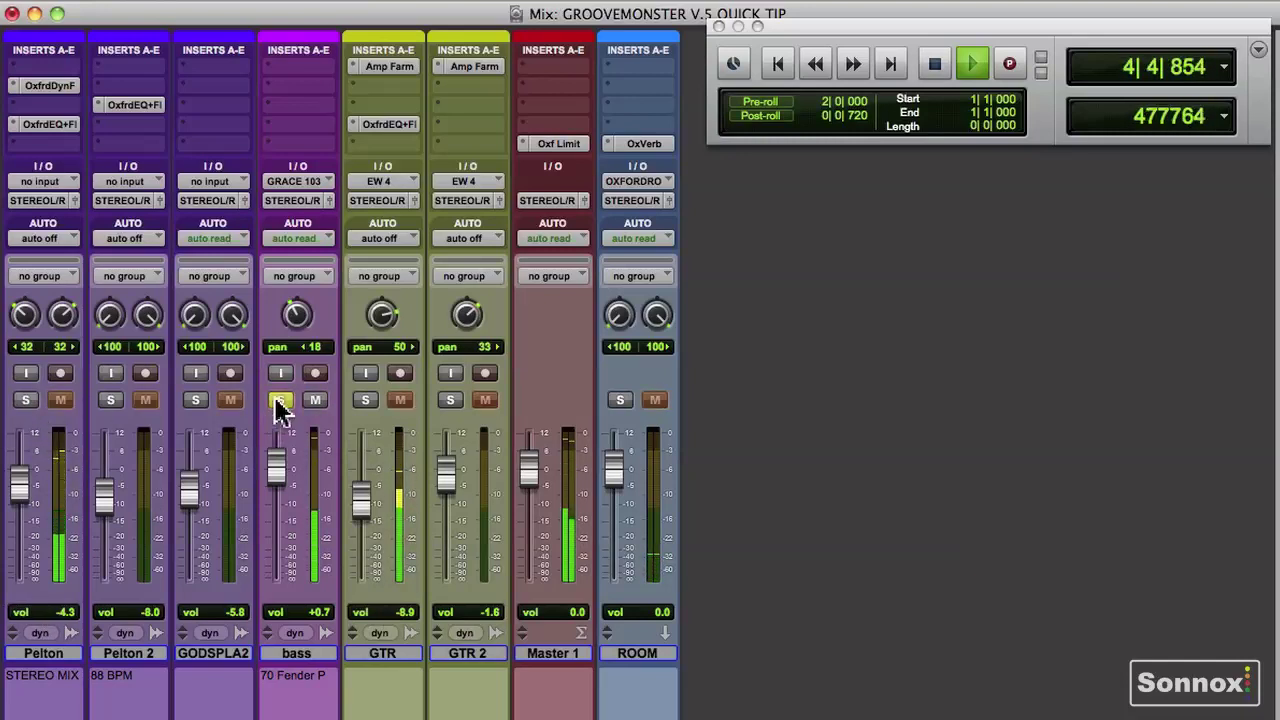
click(280, 401)
click(366, 401)
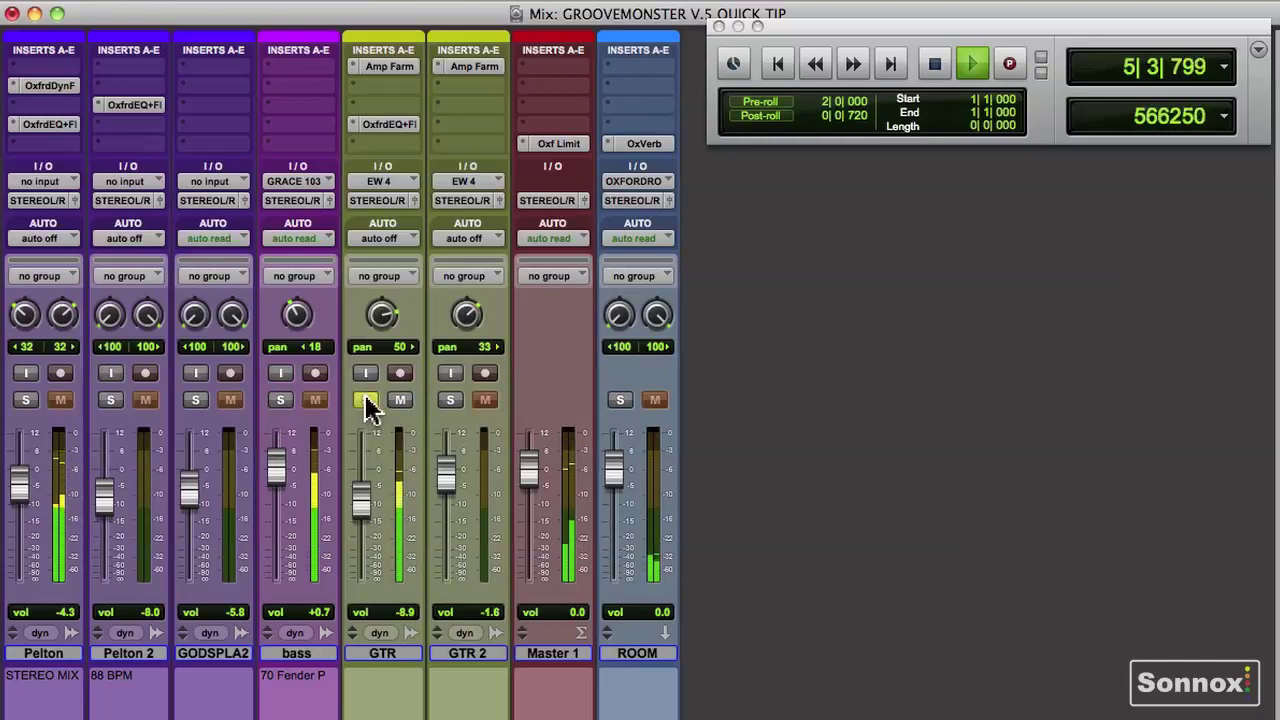
click(366, 401)
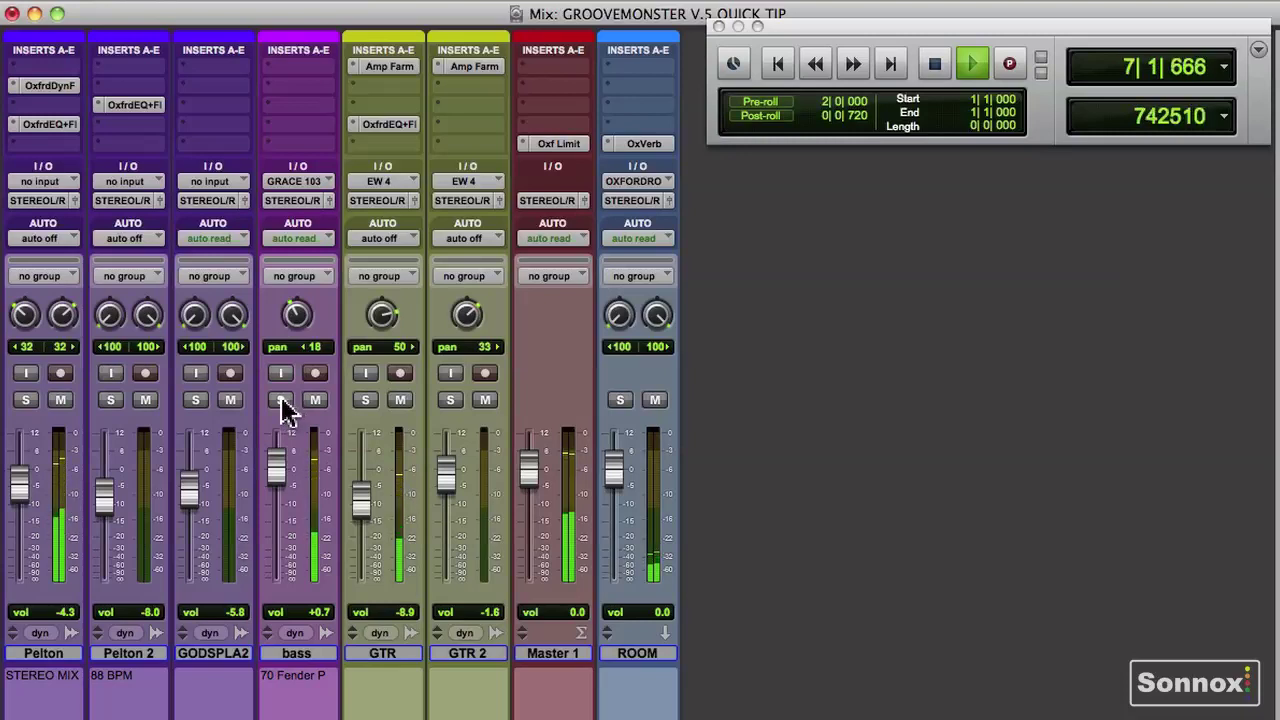
Step: Solo the bass track, audition it together with the Pelton track, and stop playback with only the bass soloed
click(281, 401)
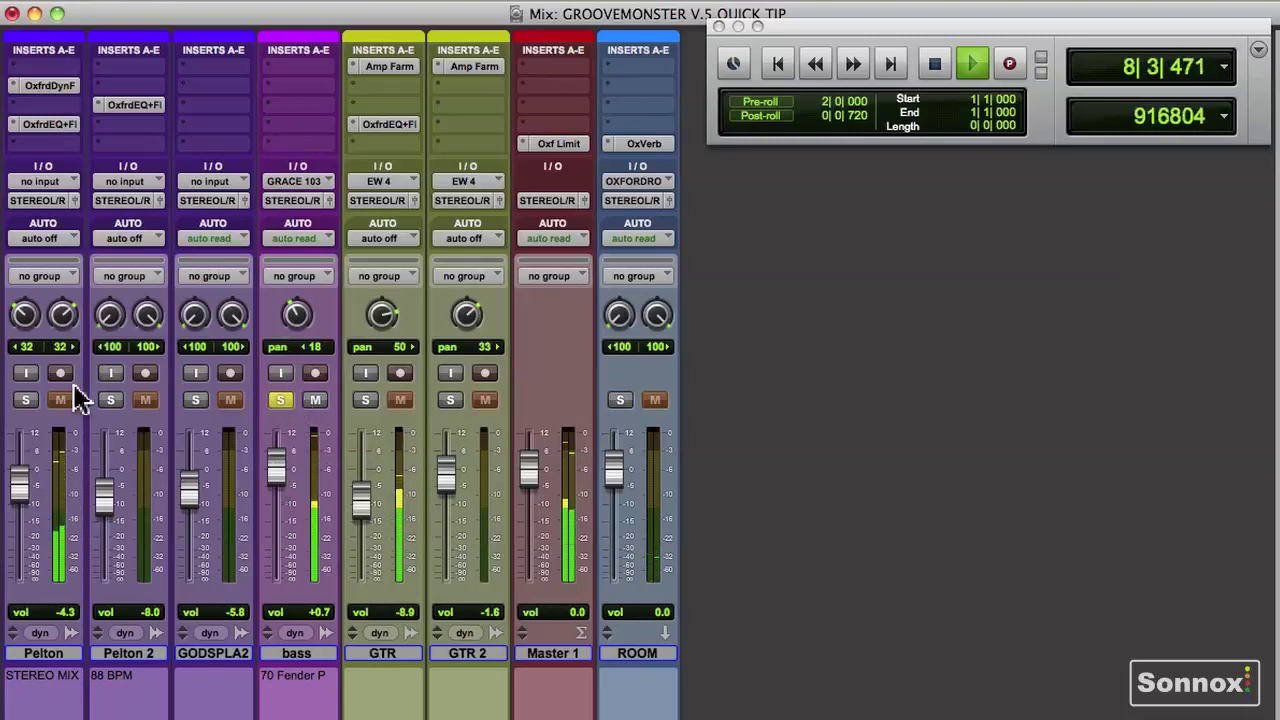
click(25, 401)
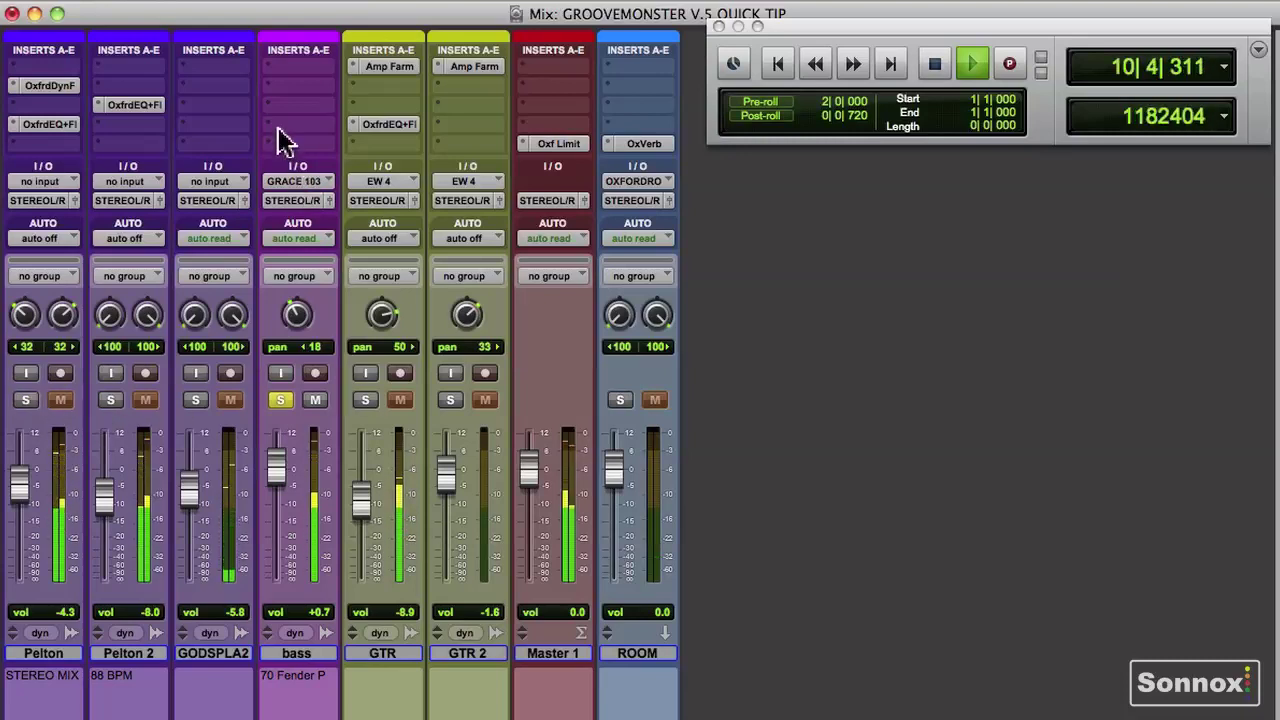
key(space)
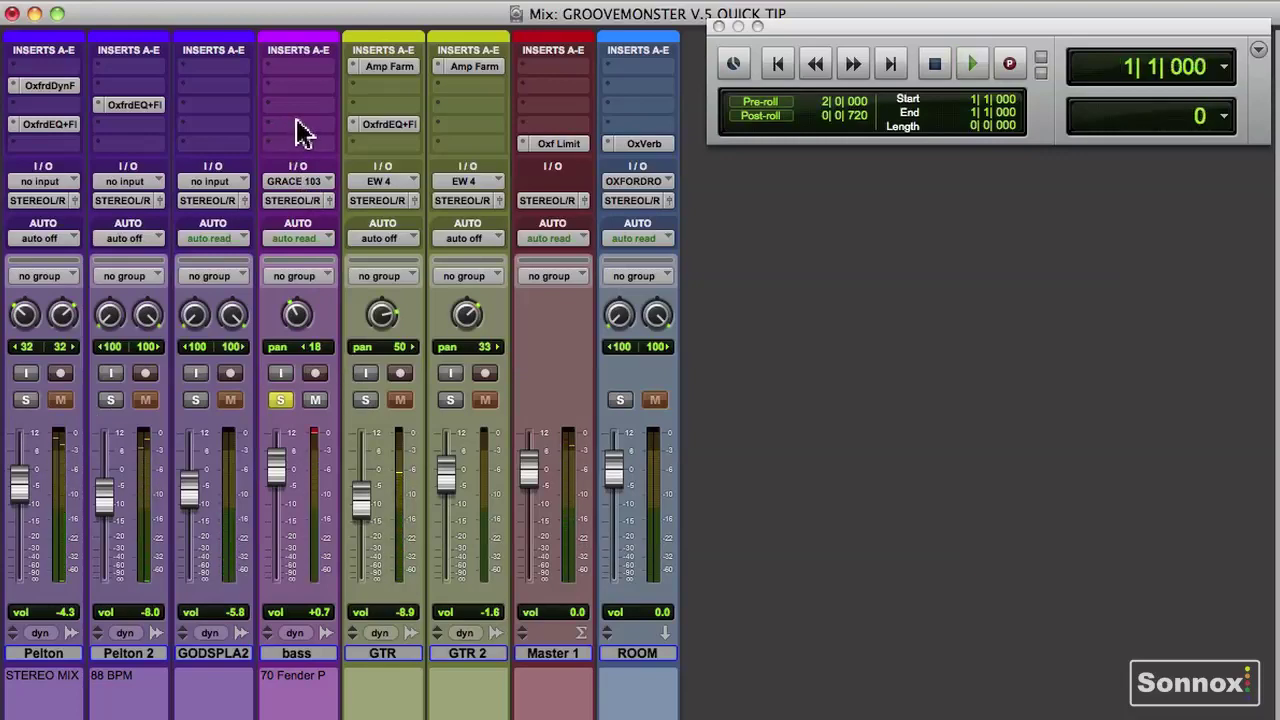
Step: Set the playback start at the B1 marker and audition the soloed bass from there
key(super+equal)
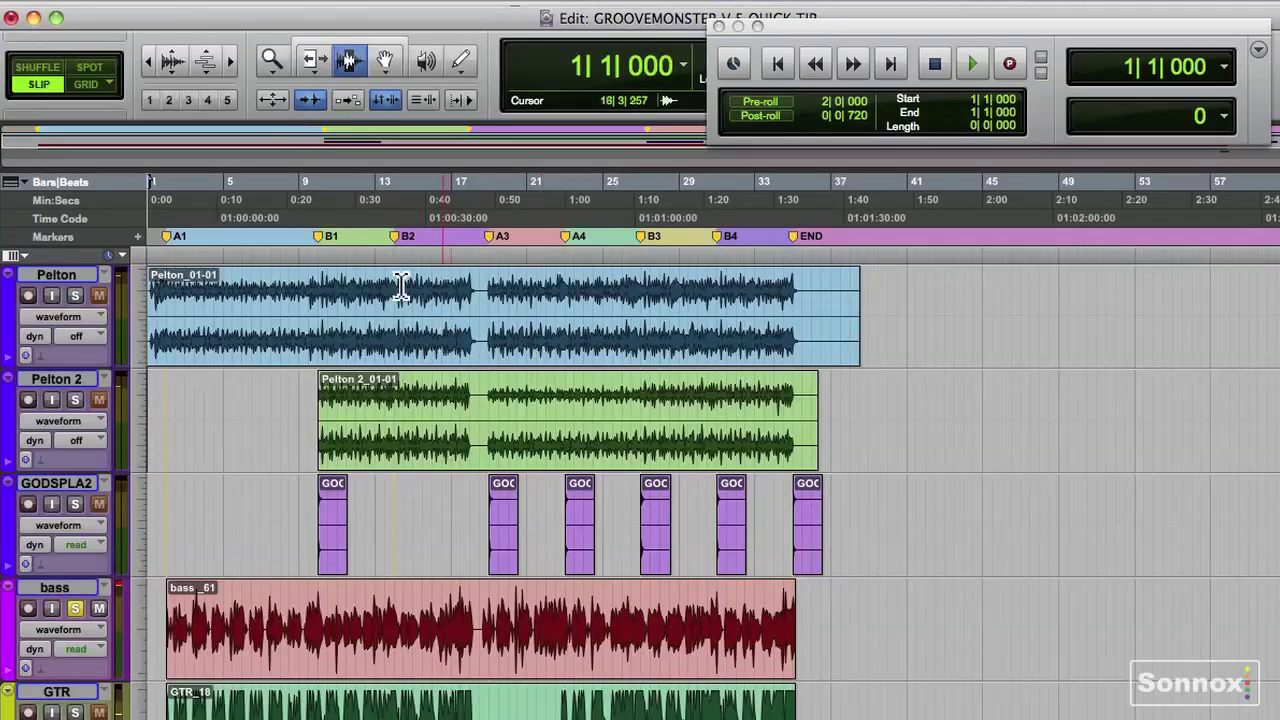
click(327, 240)
key(space)
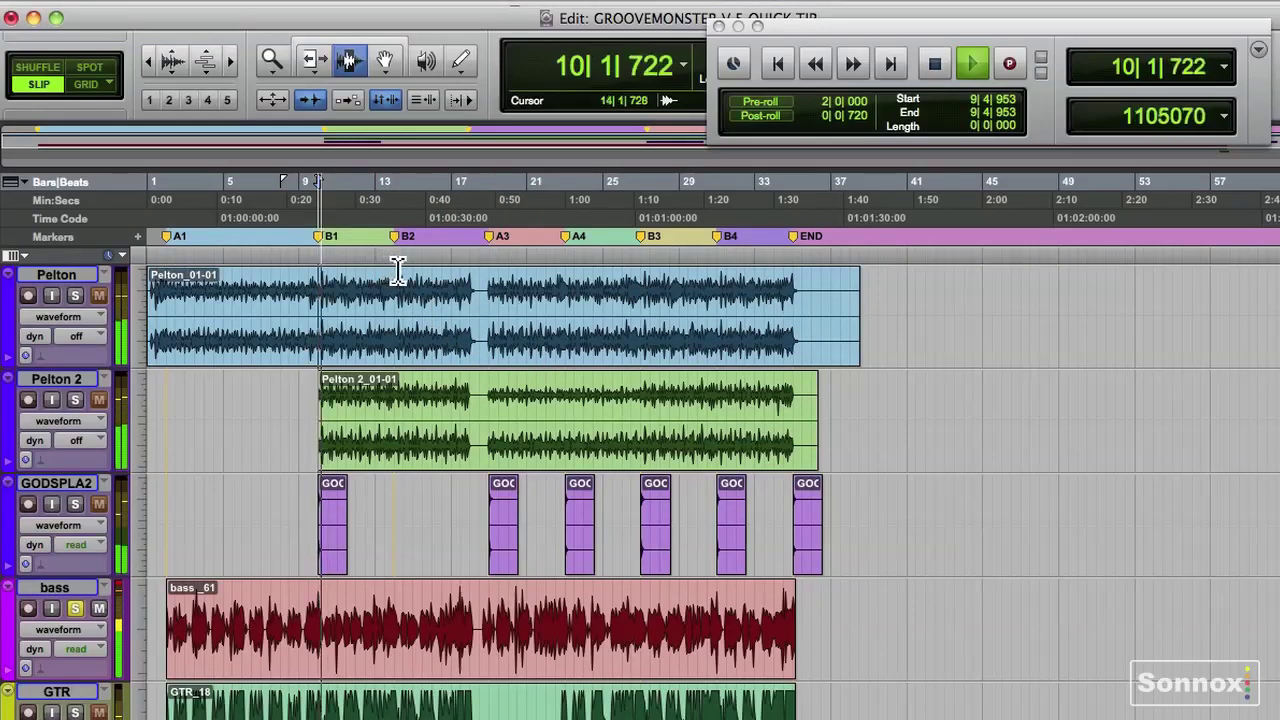
key(super+equal)
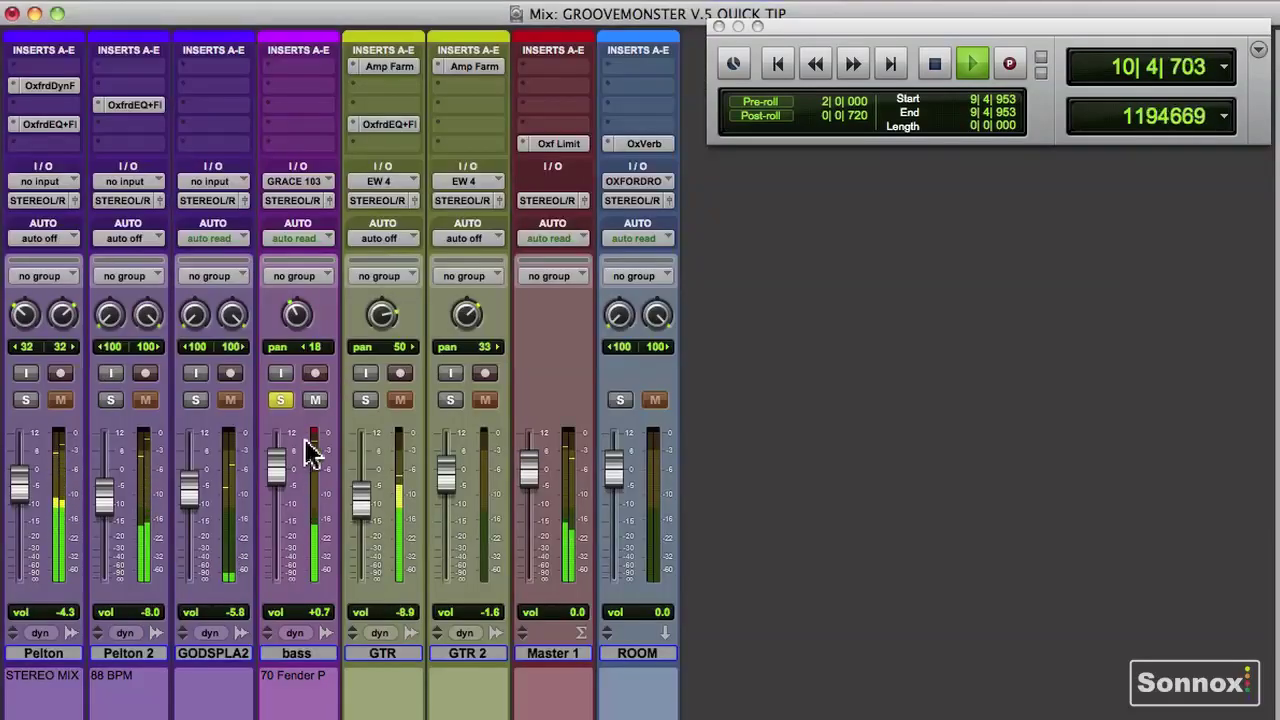
key(space)
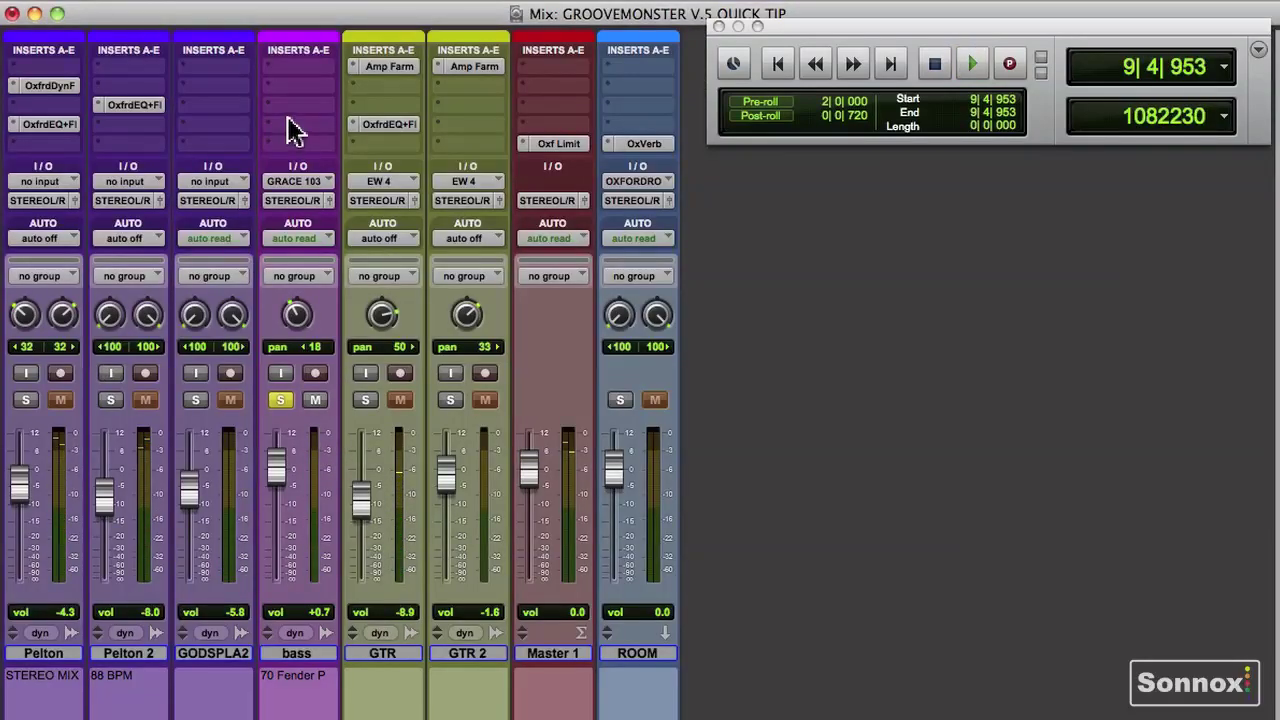
Step: Insert Oxford Dynamics Full (TDM) in the third insert slot of the bass track and move its window clear
click(288, 108)
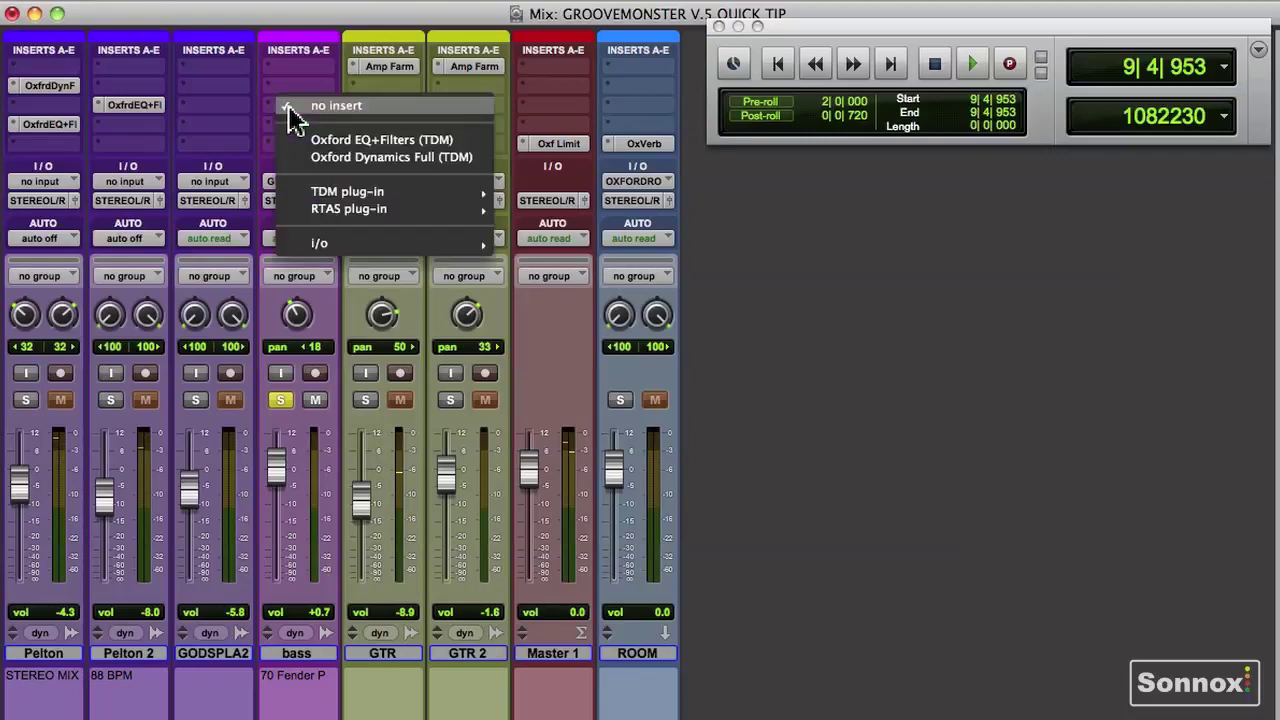
click(322, 156)
click(455, 78)
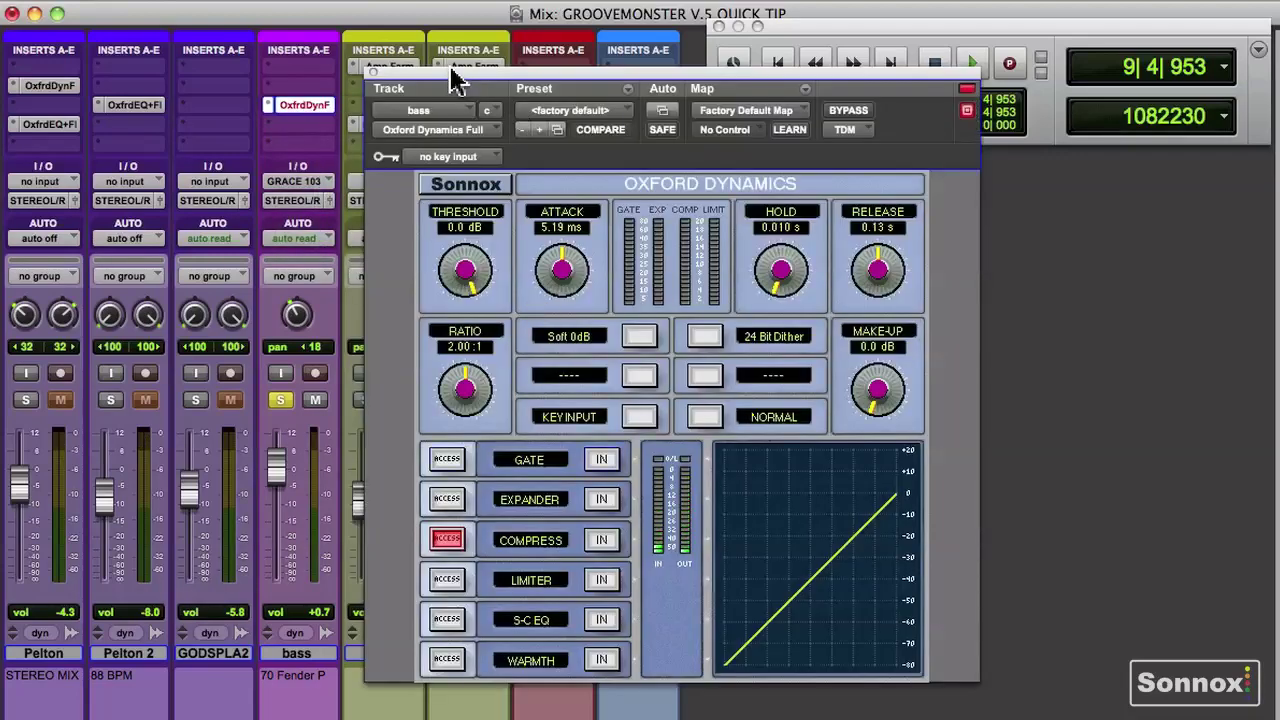
drag(456, 72, 461, 28)
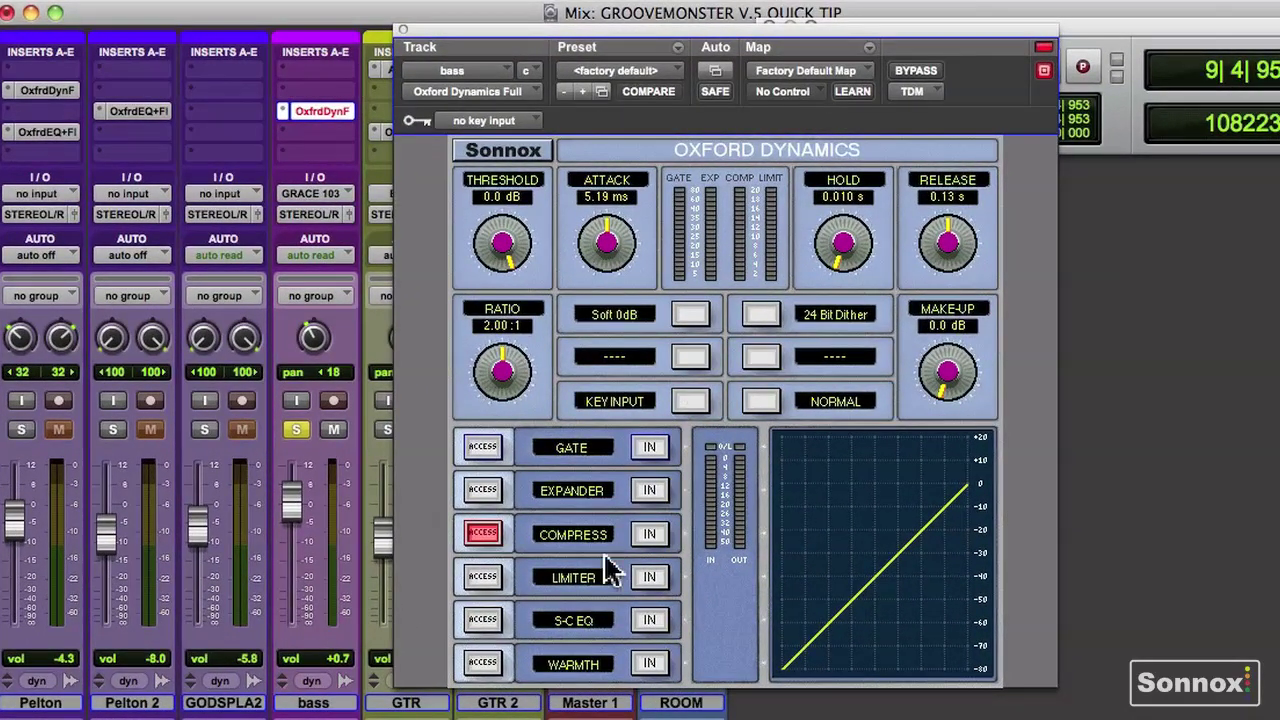
Step: Enable the limiter in Oxford Dynamics and set its threshold to -7.59 dB while the bass plays
click(491, 577)
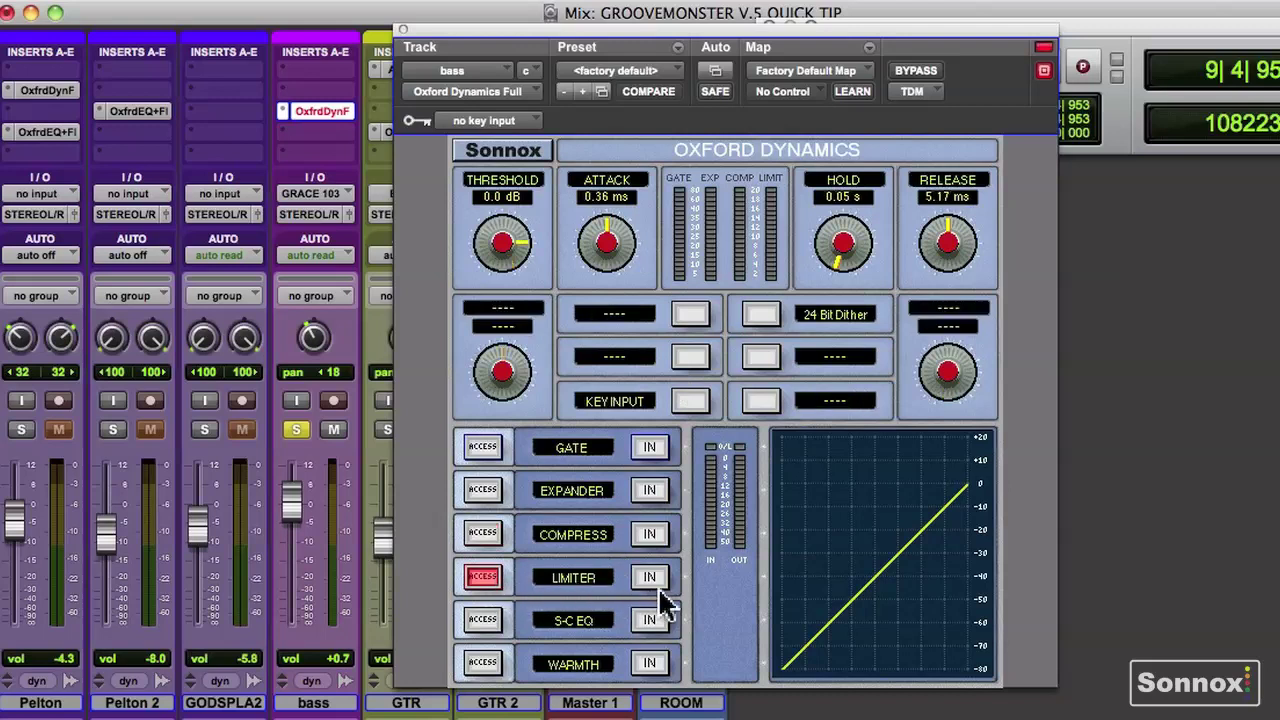
click(655, 582)
key(space)
drag(508, 246, 495, 425)
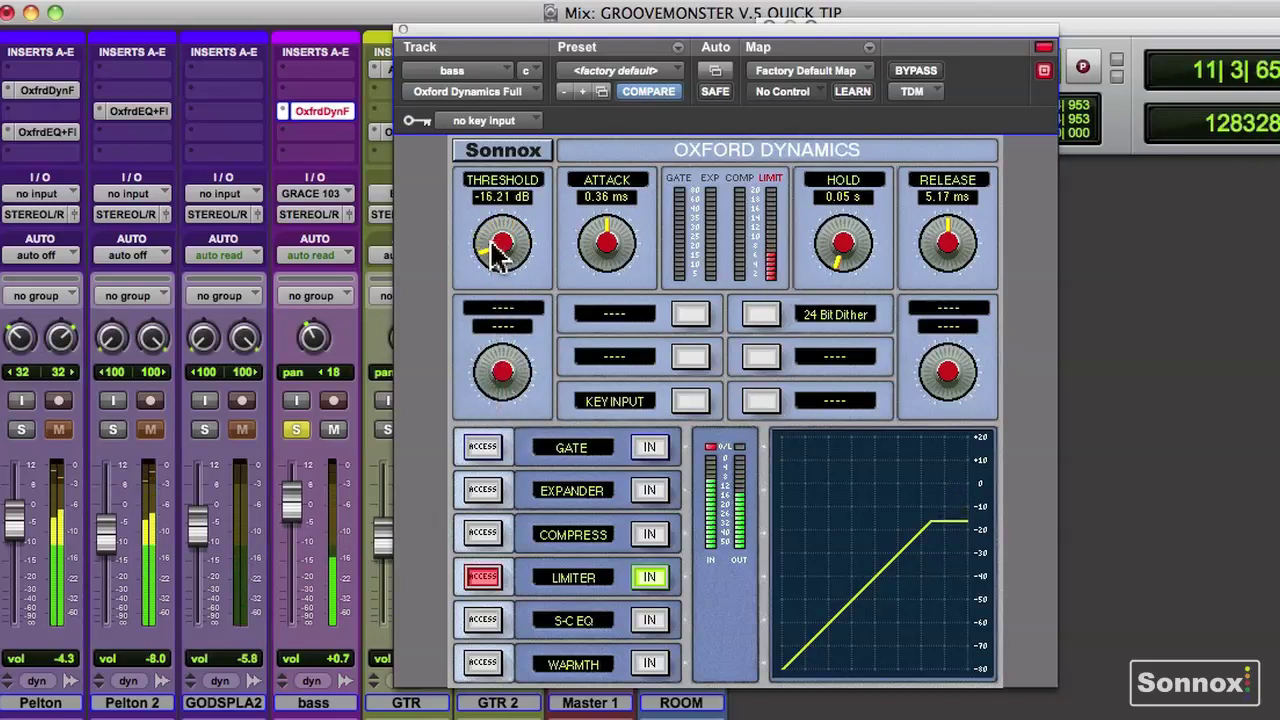
drag(494, 243, 526, 177)
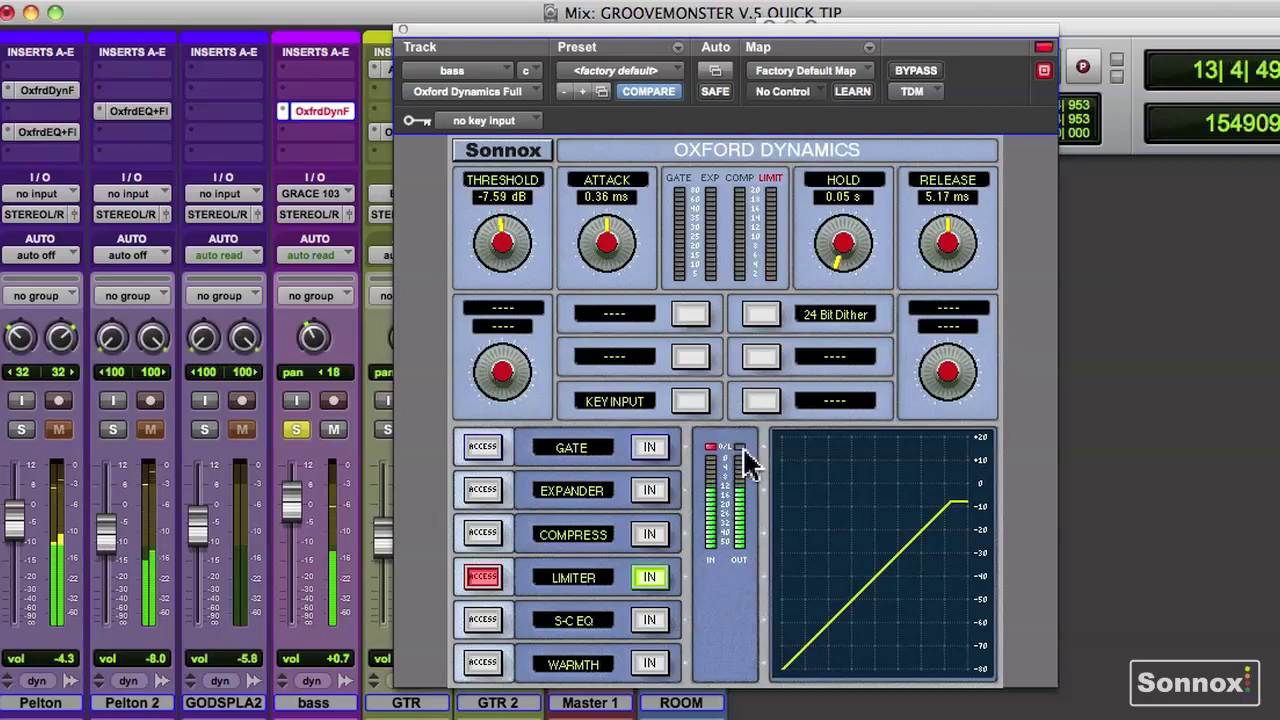
Step: Enable the compressor with a 4.16:1 ratio, a Soft 20 dB knee and a -9.64 dB threshold
click(485, 535)
click(649, 534)
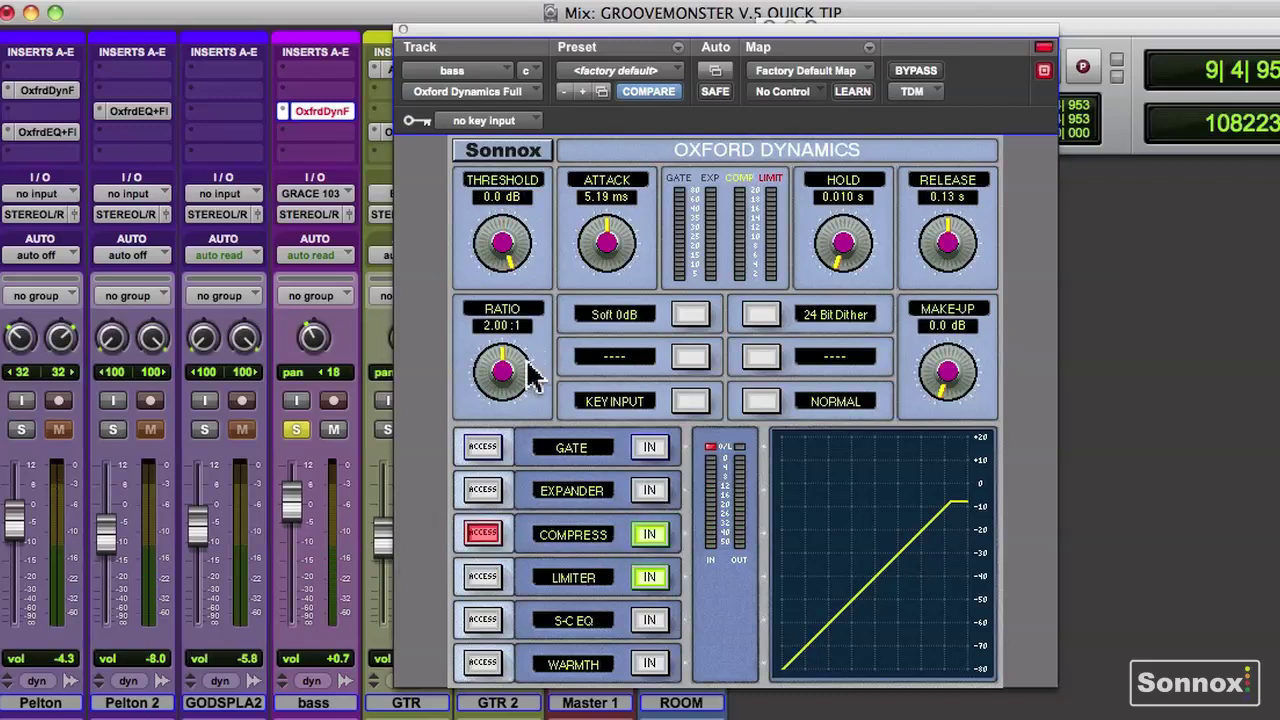
drag(530, 377, 533, 343)
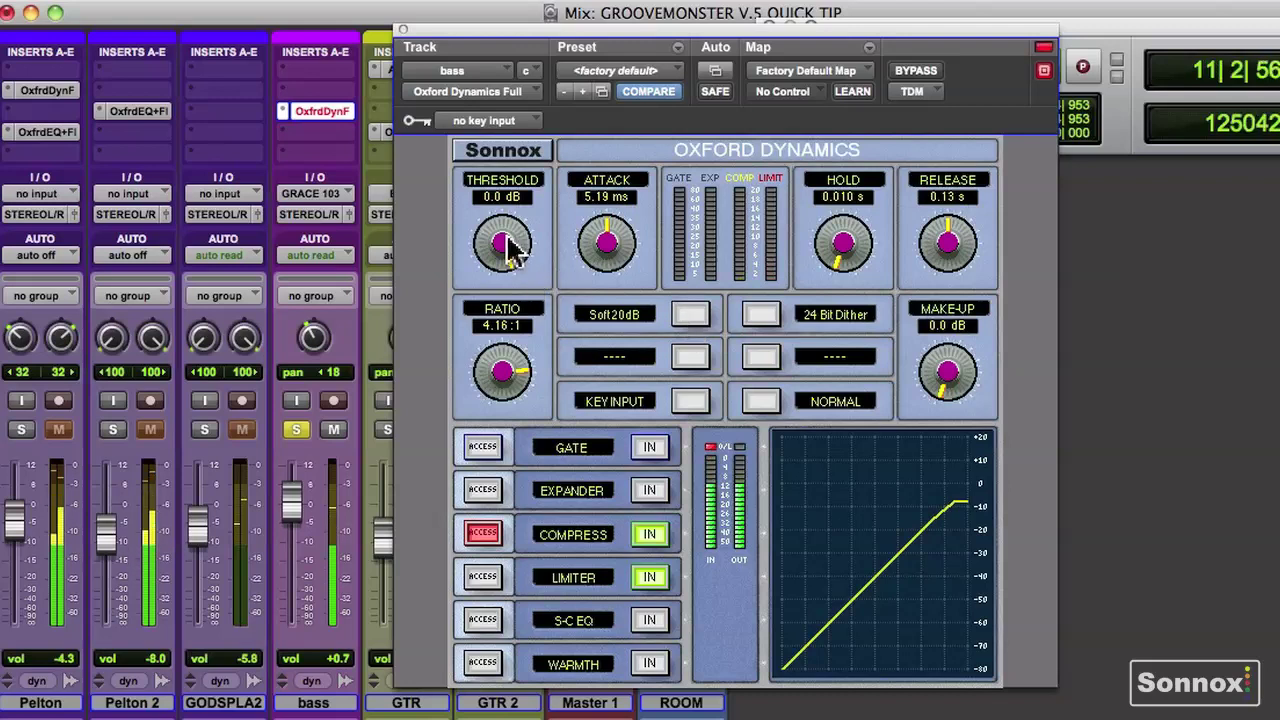
drag(510, 252, 495, 283)
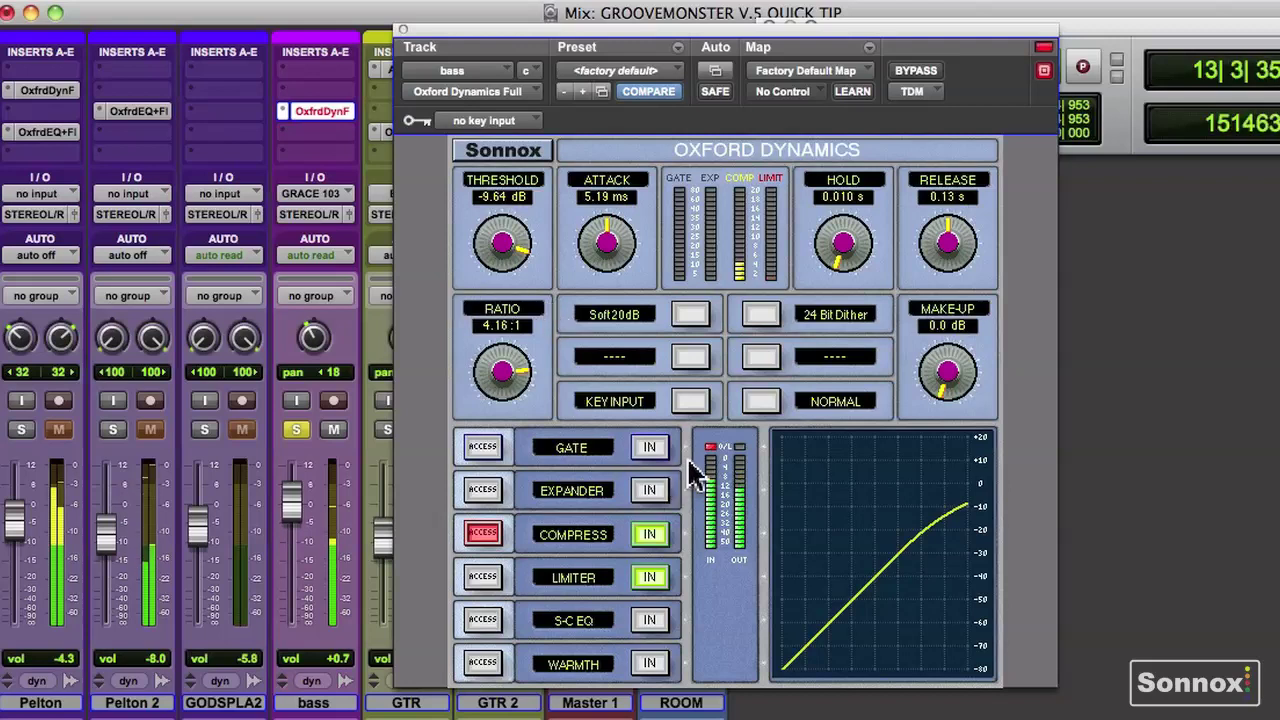
Step: Set the compressor's make-up gain to +1.49 dB, checking the bass with the Pelton track, in the full mix and soloed
click(20, 431)
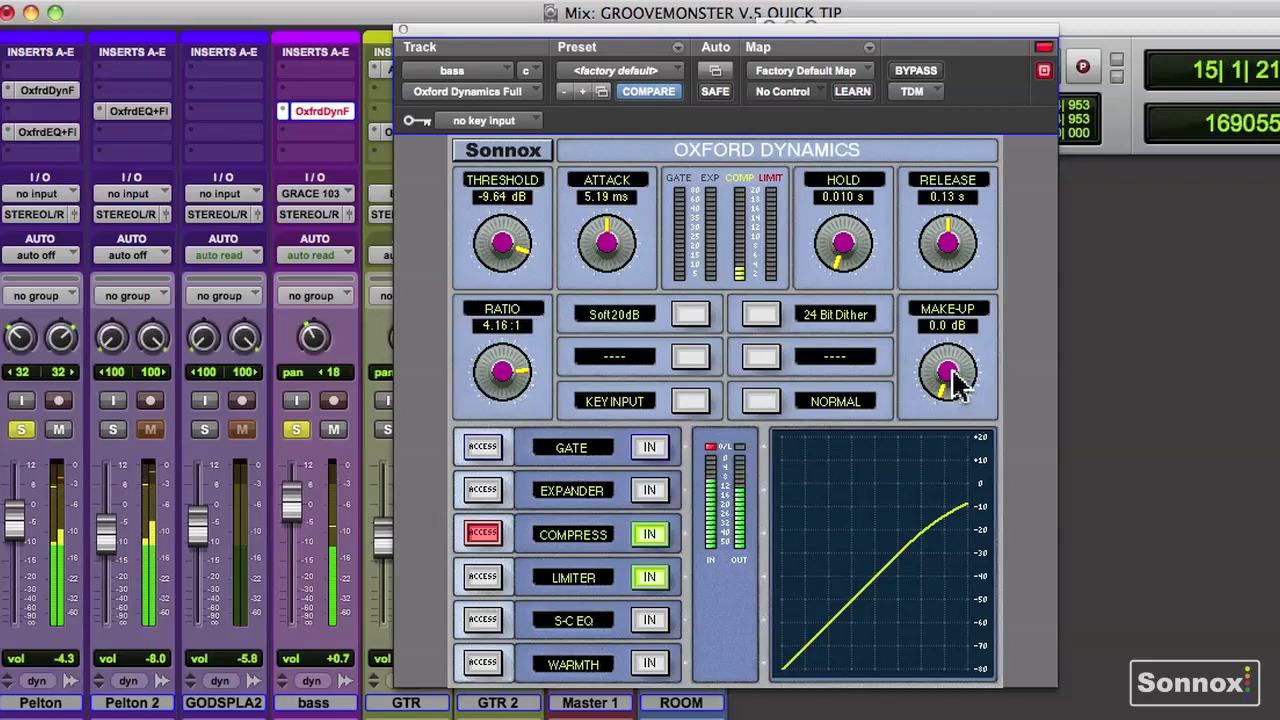
mouse_move(953, 372)
mouse_down()
mouse_move(957, 358)
mouse_move(962, 369)
mouse_up()
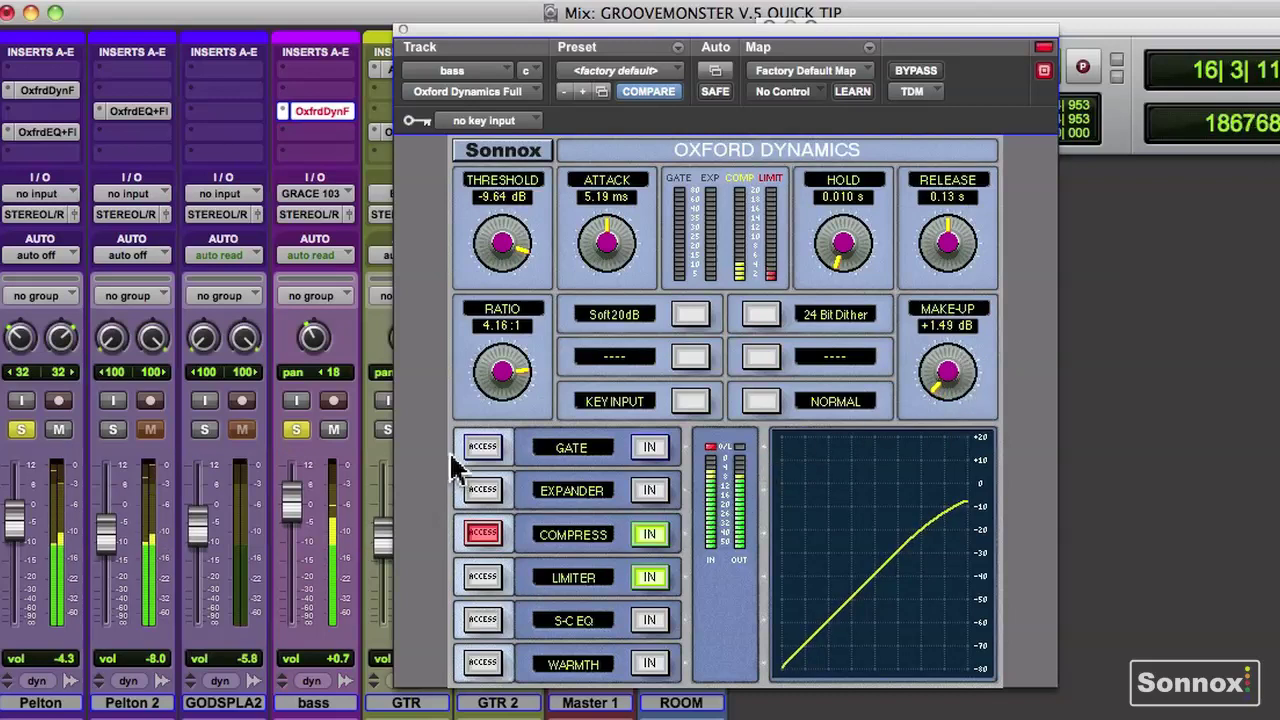
click(294, 431)
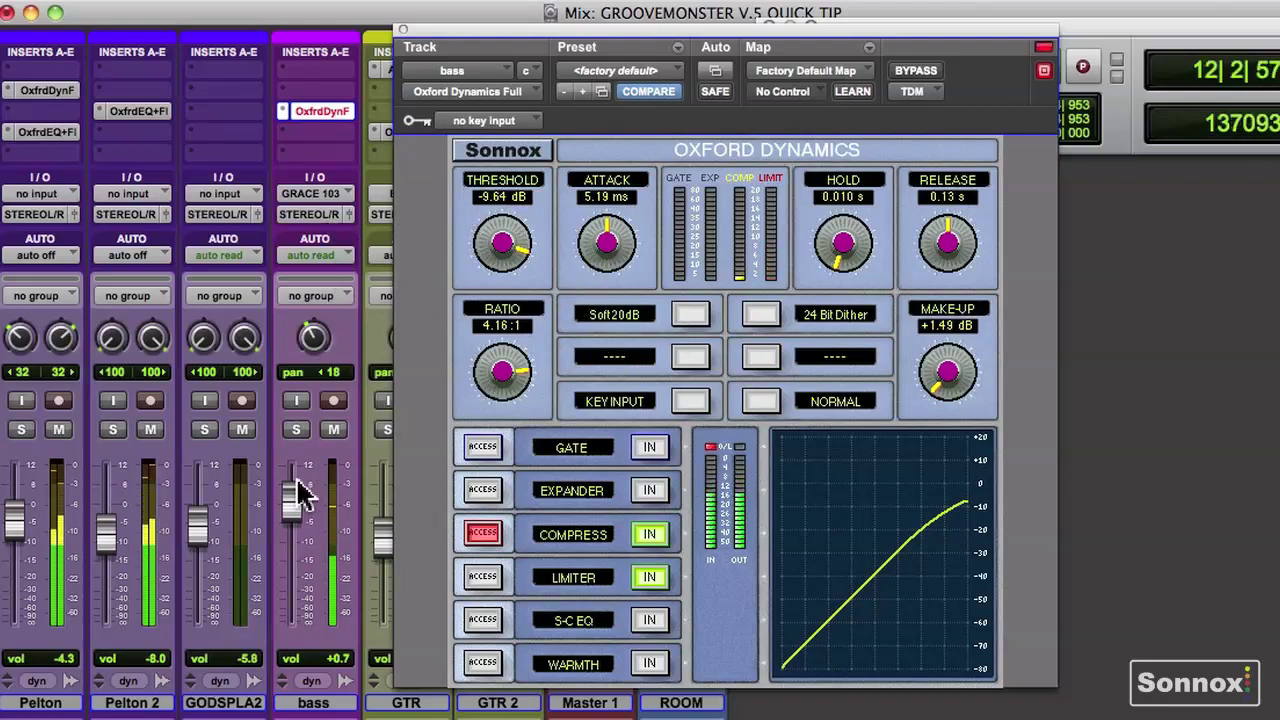
click(296, 430)
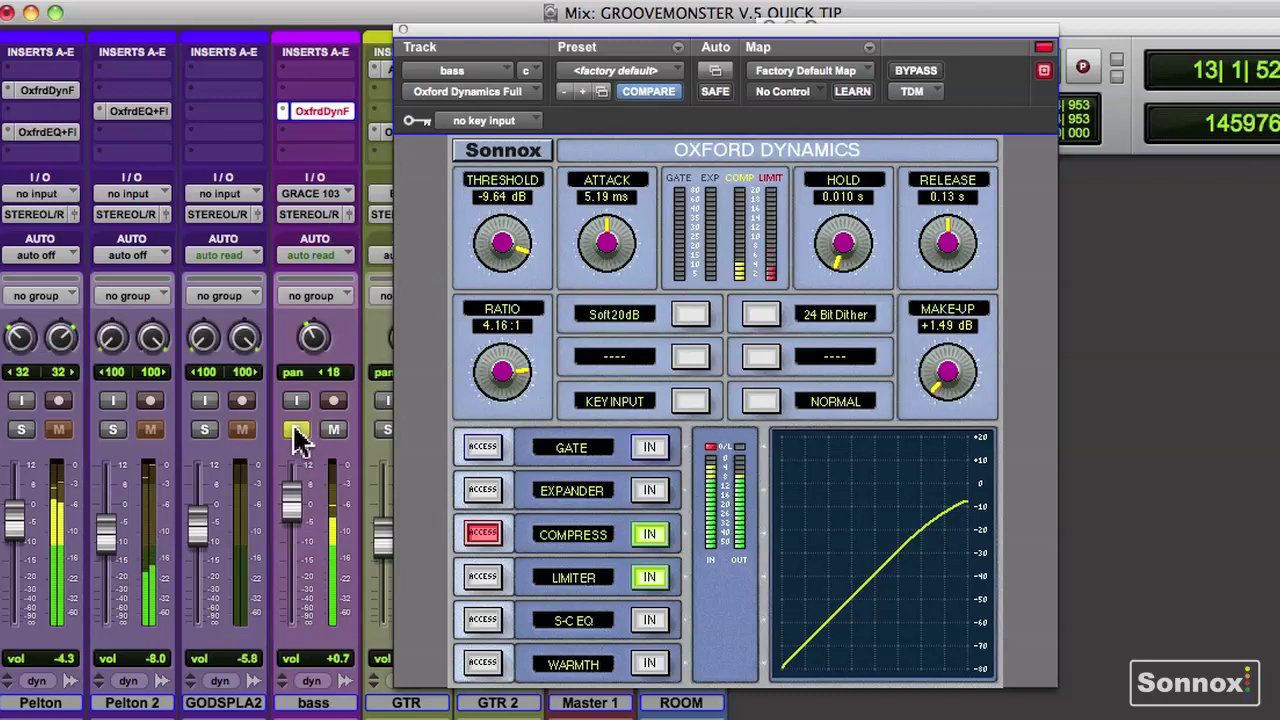
Step: Insert the RTAS version of Oxford SuprEsser in the bass track's fourth insert slot and reposition its window
click(310, 132)
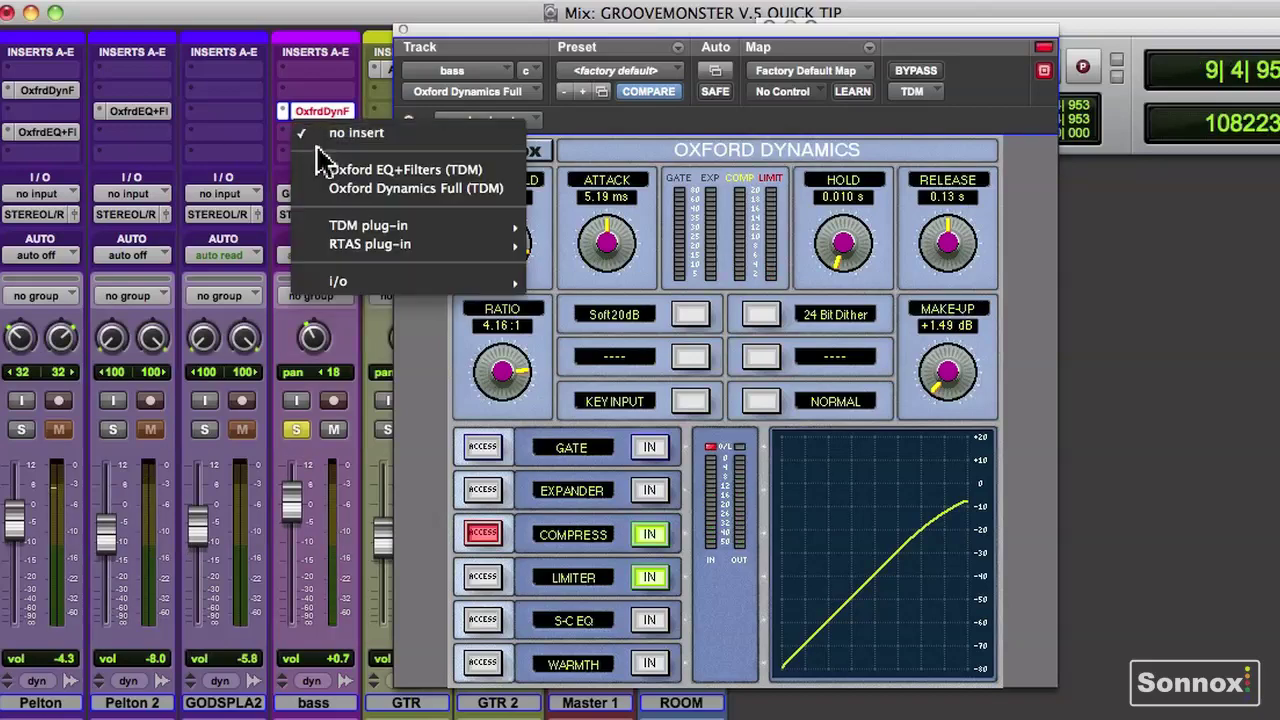
mouse_move(341, 244)
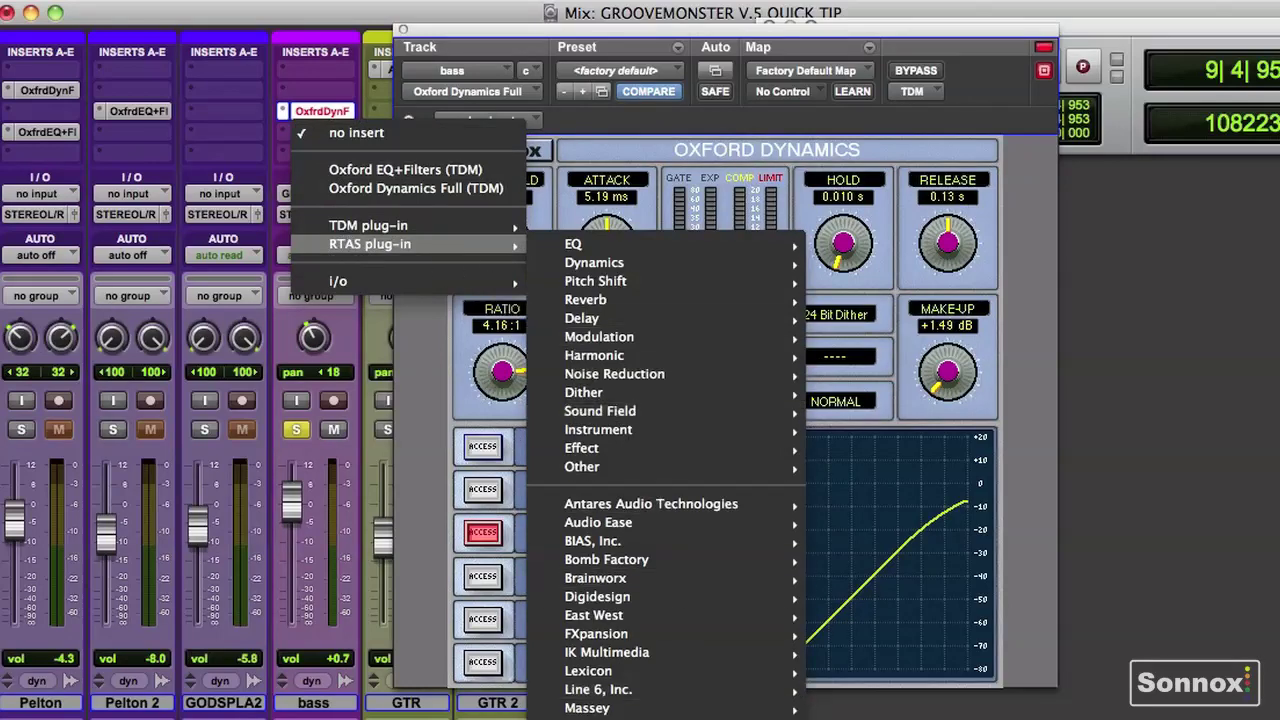
click(860, 718)
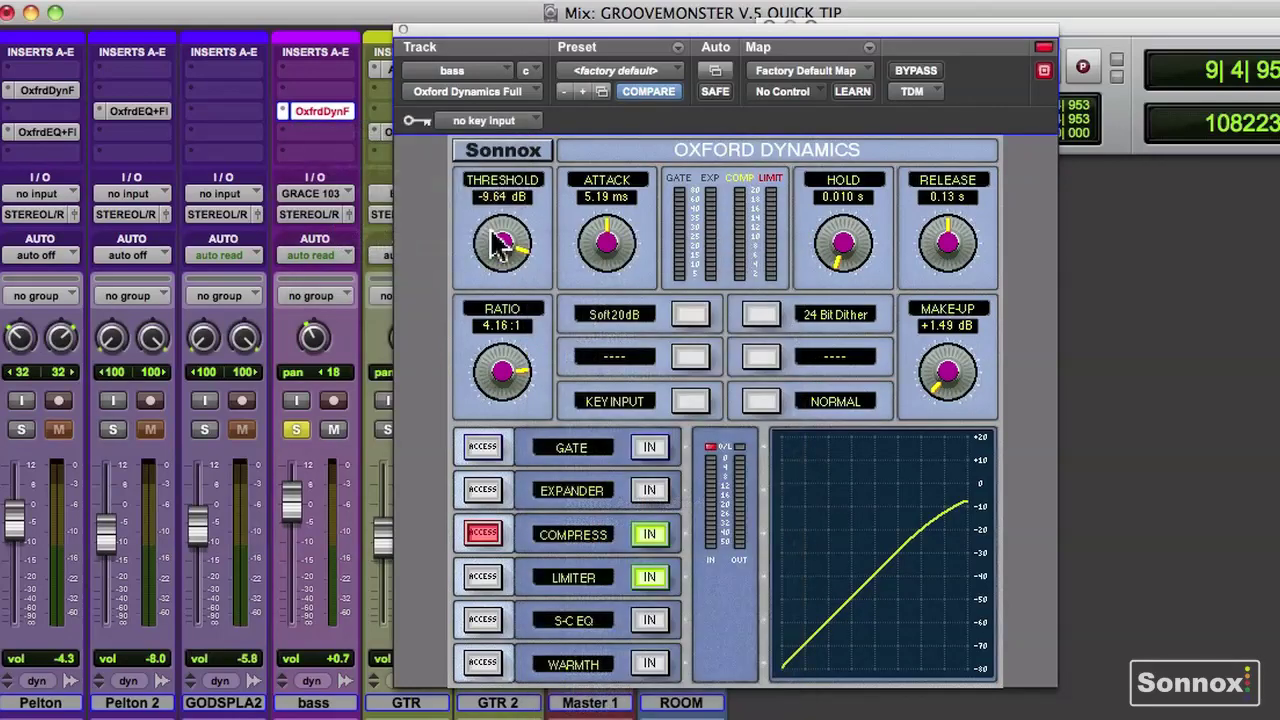
drag(438, 28, 458, 25)
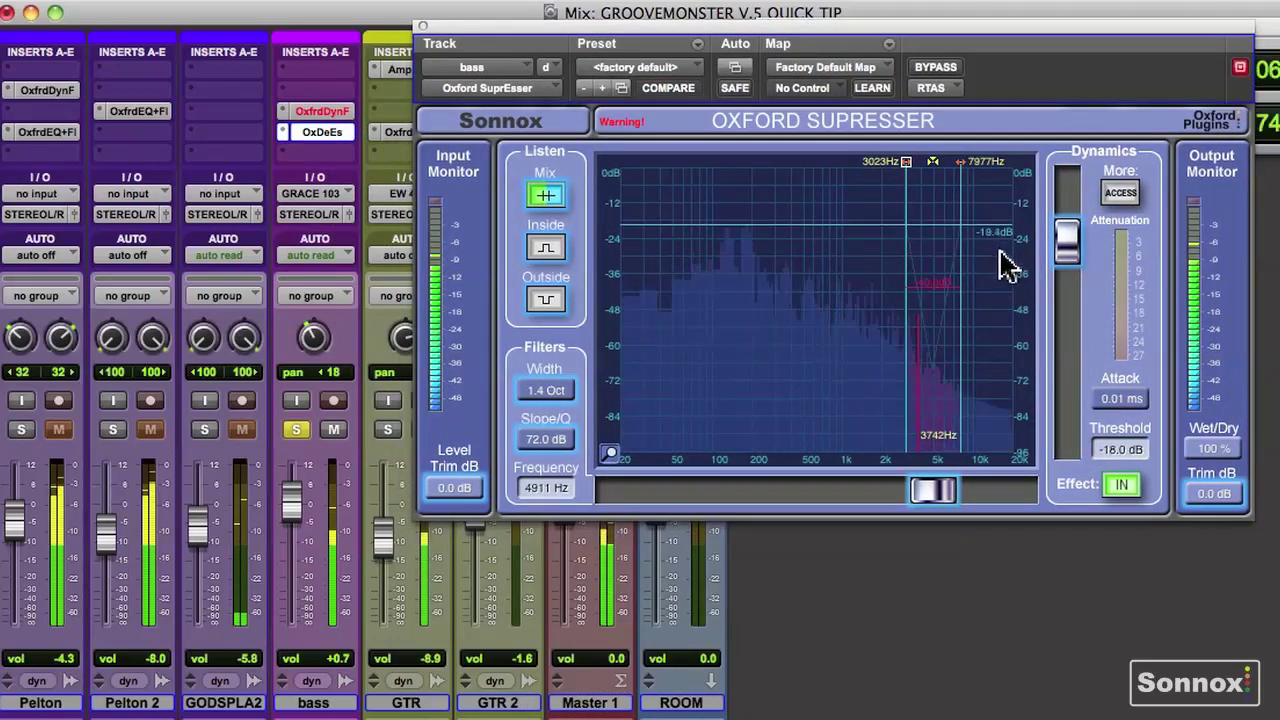
Step: Set the SuprEsser threshold to -55.5 dB and its band to 10.2 kHz, 1.9 octaves wide, comparing against bypass
drag(1048, 242, 1078, 342)
drag(975, 182, 929, 143)
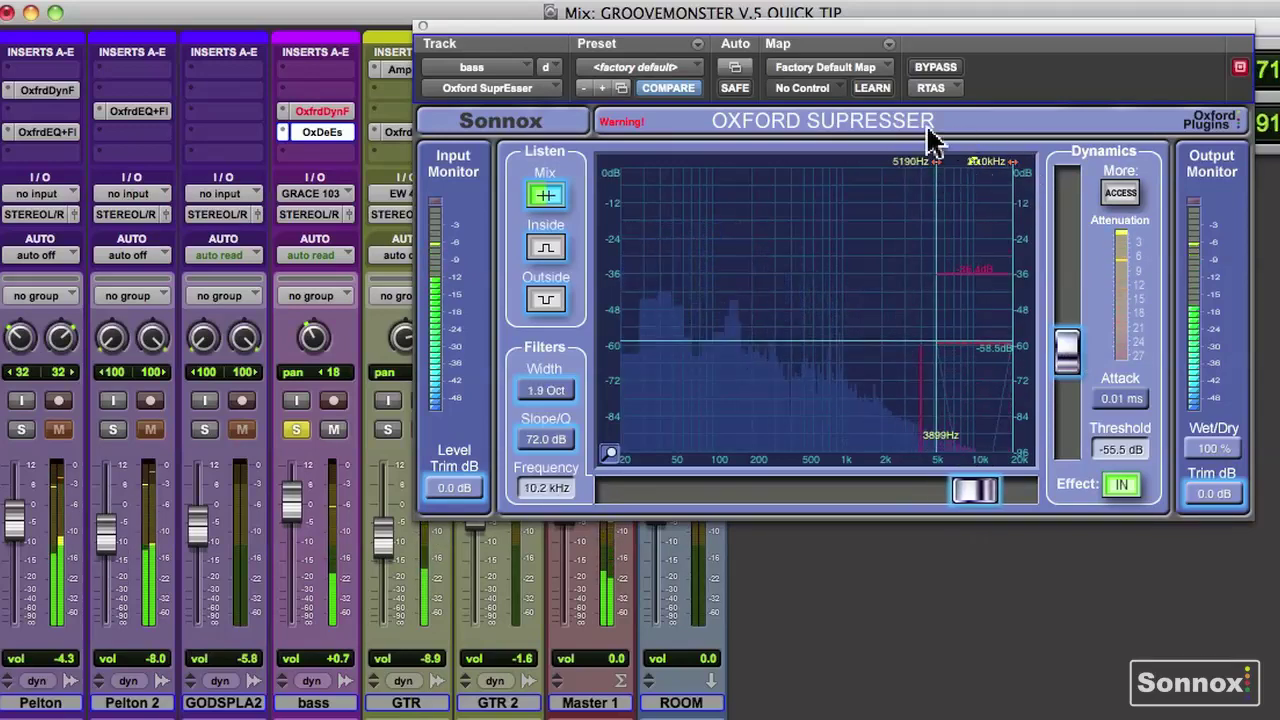
click(930, 70)
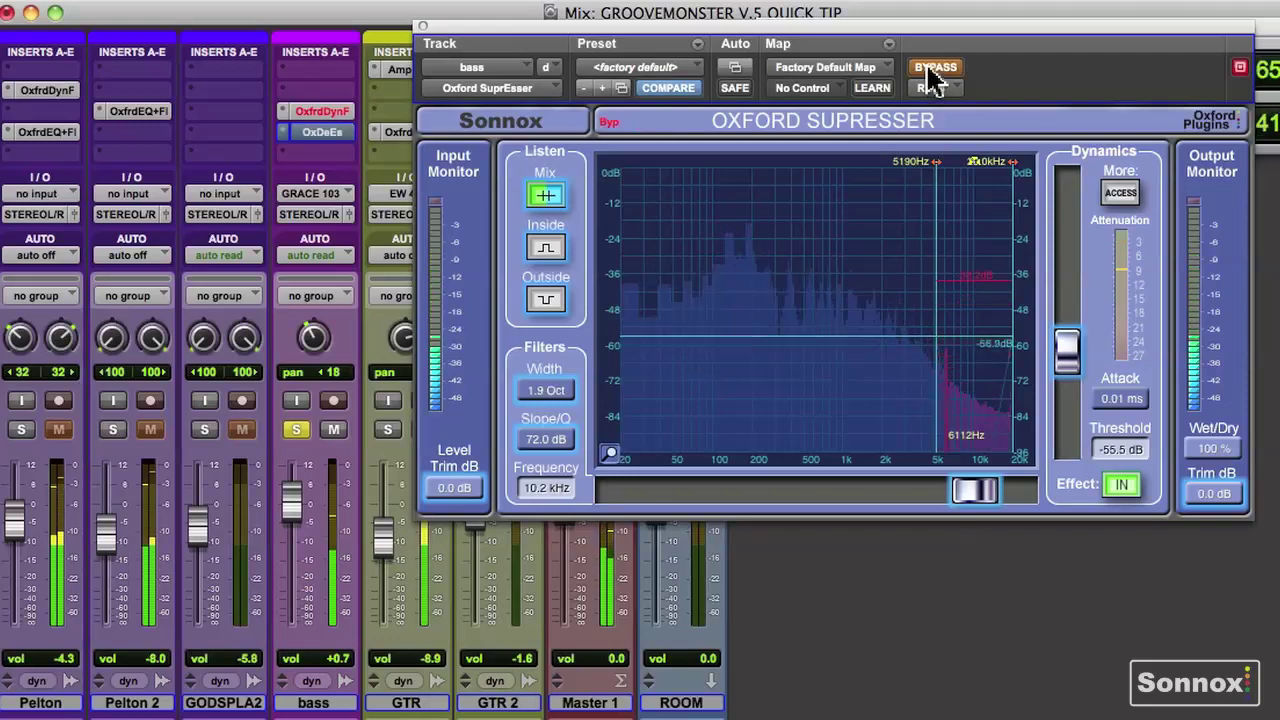
click(930, 70)
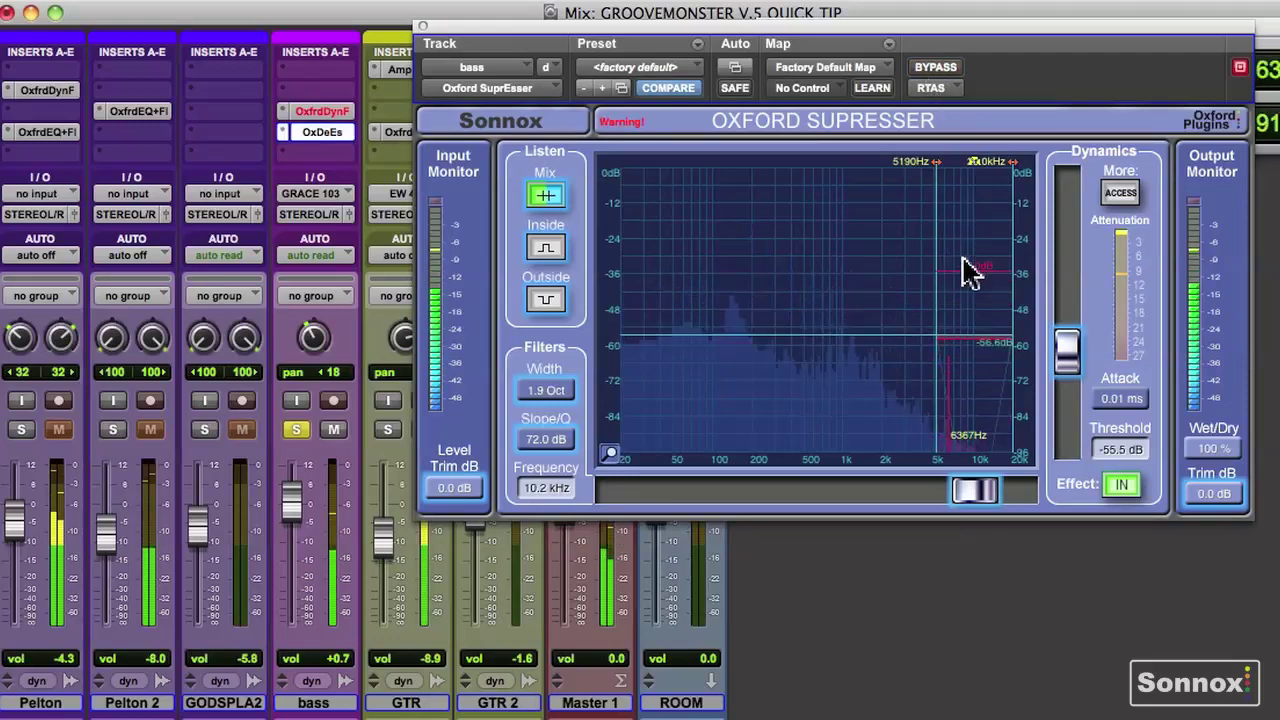
Step: Refine the SuprEsser to a -65.4 dB threshold and a 10.8 kHz band 1.8 octaves wide, comparing against bypass
drag(1066, 346, 1067, 381)
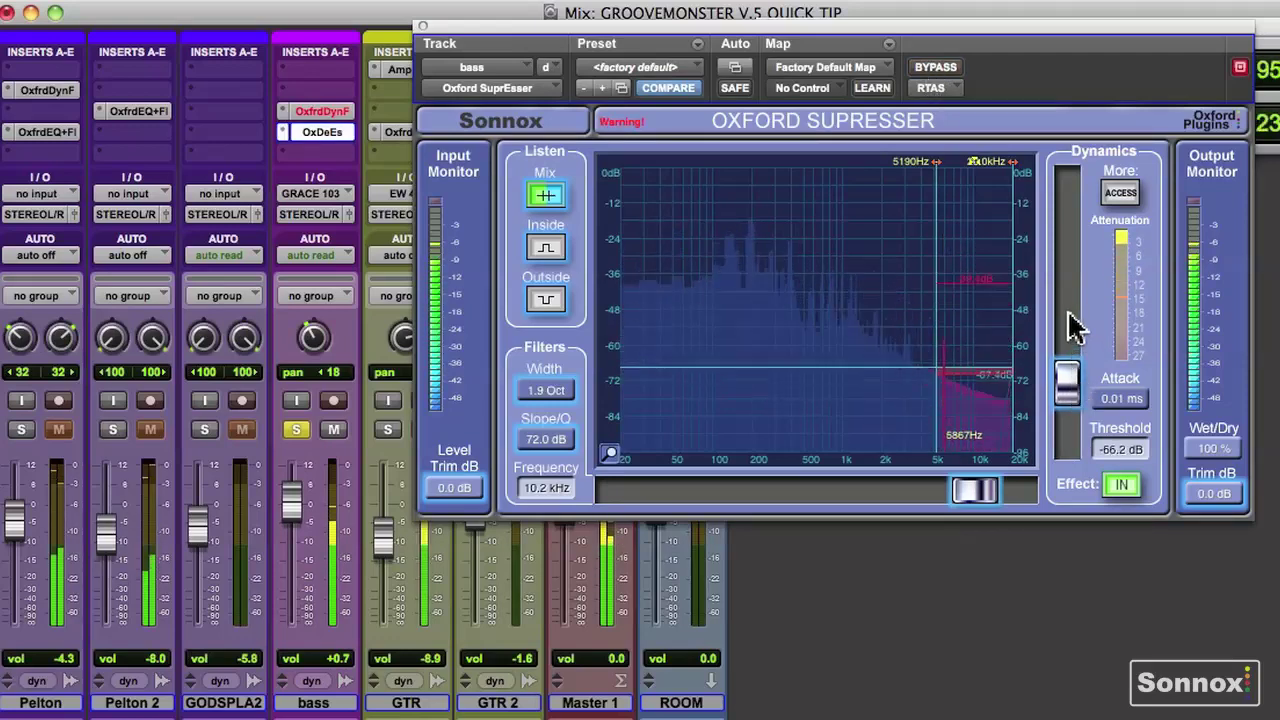
mouse_move(936, 163)
mouse_down()
mouse_move(805, 170)
mouse_move(918, 172)
mouse_move(903, 163)
mouse_move(949, 182)
mouse_up()
drag(1066, 378, 1068, 380)
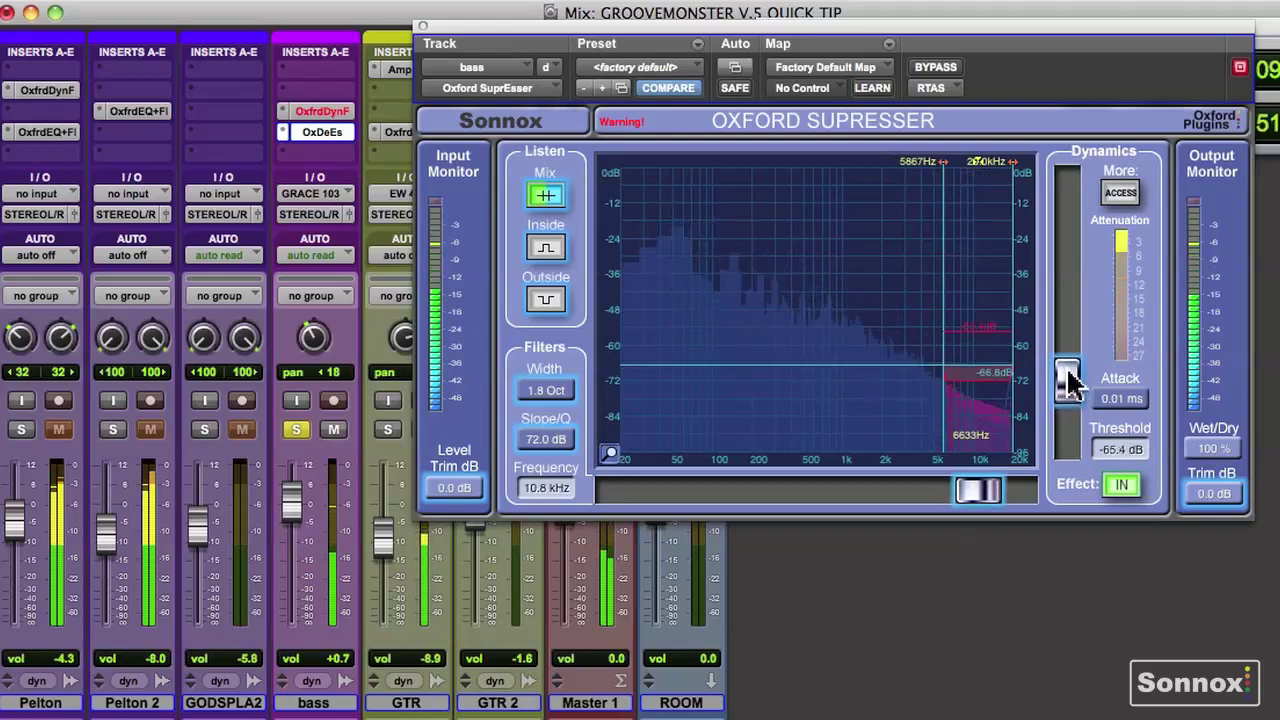
click(935, 68)
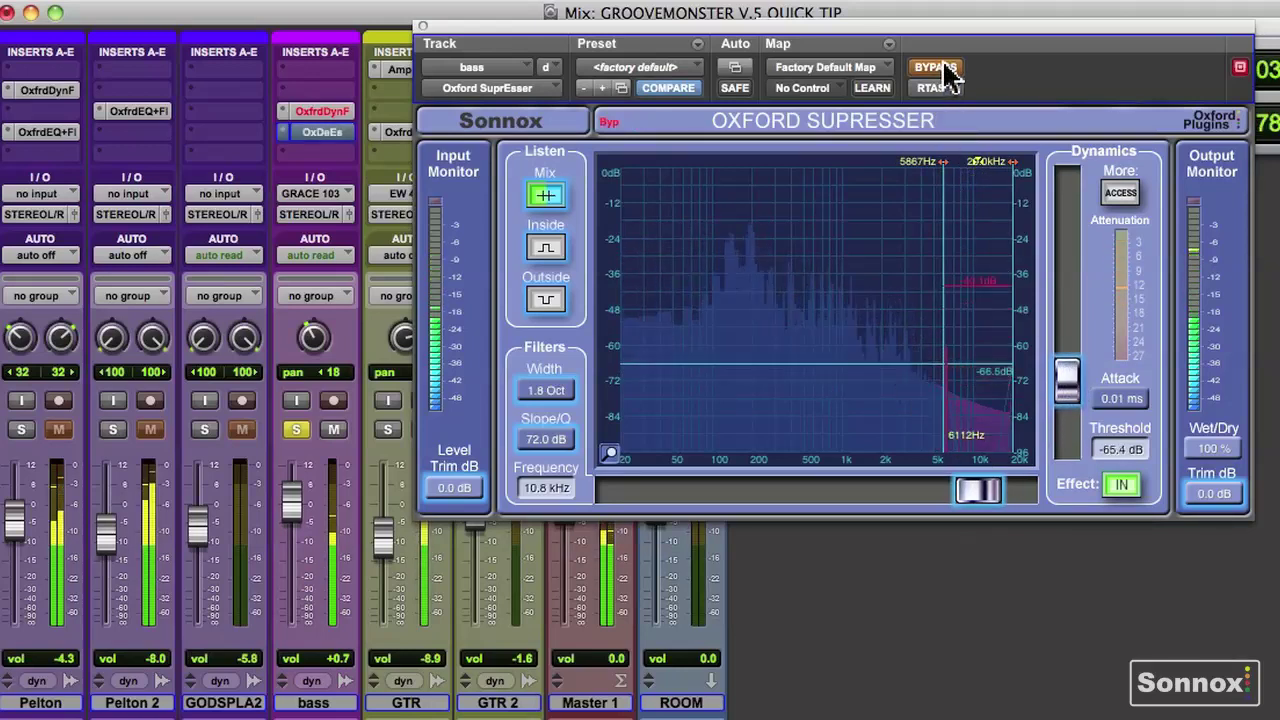
click(941, 68)
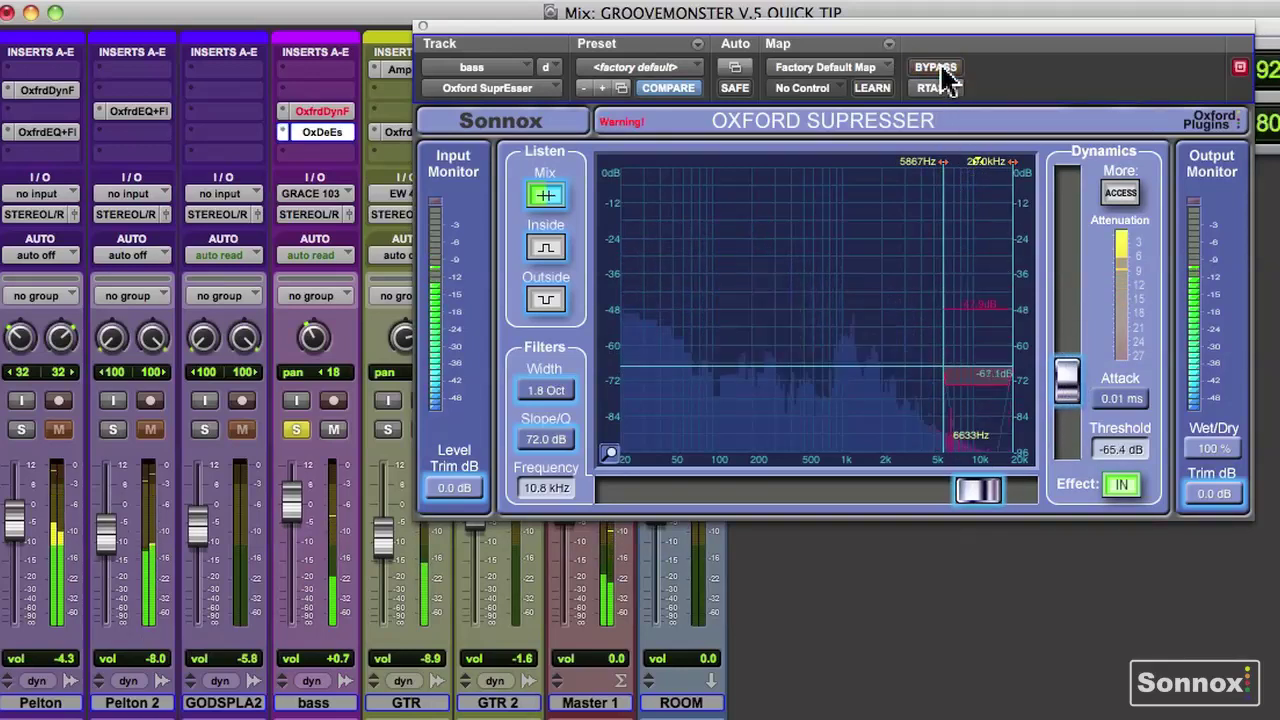
Step: Set the SuprEsser band to 3379 Hz–10.2 kHz and its threshold to -53.5 dB, comparing the soloed bass against bypass
drag(1066, 378, 1066, 410)
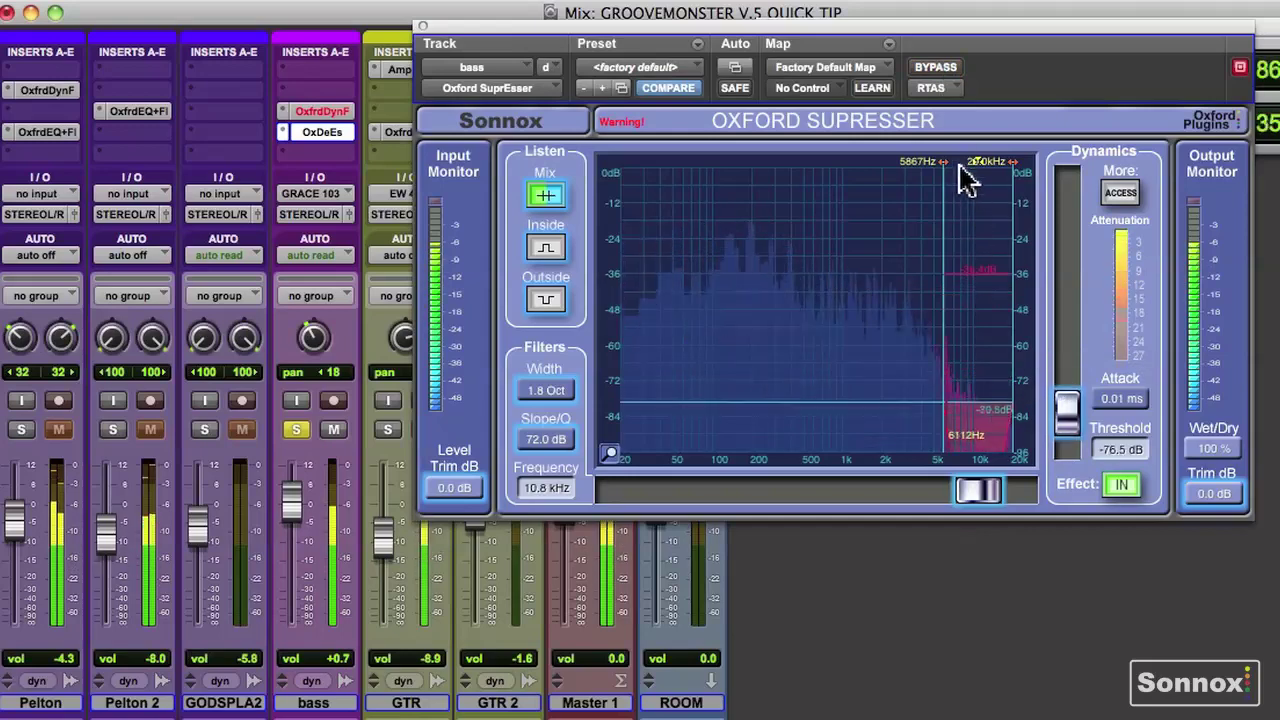
drag(943, 168, 912, 163)
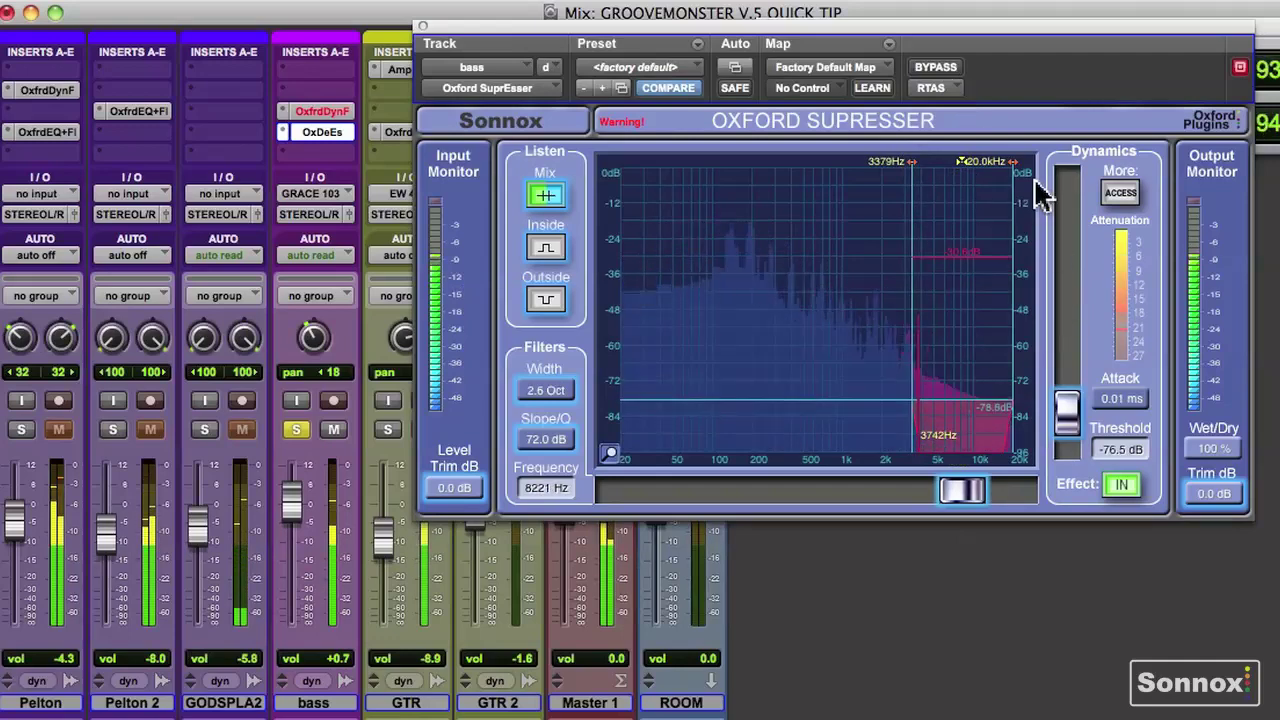
drag(1017, 164, 975, 156)
drag(1070, 412, 1071, 346)
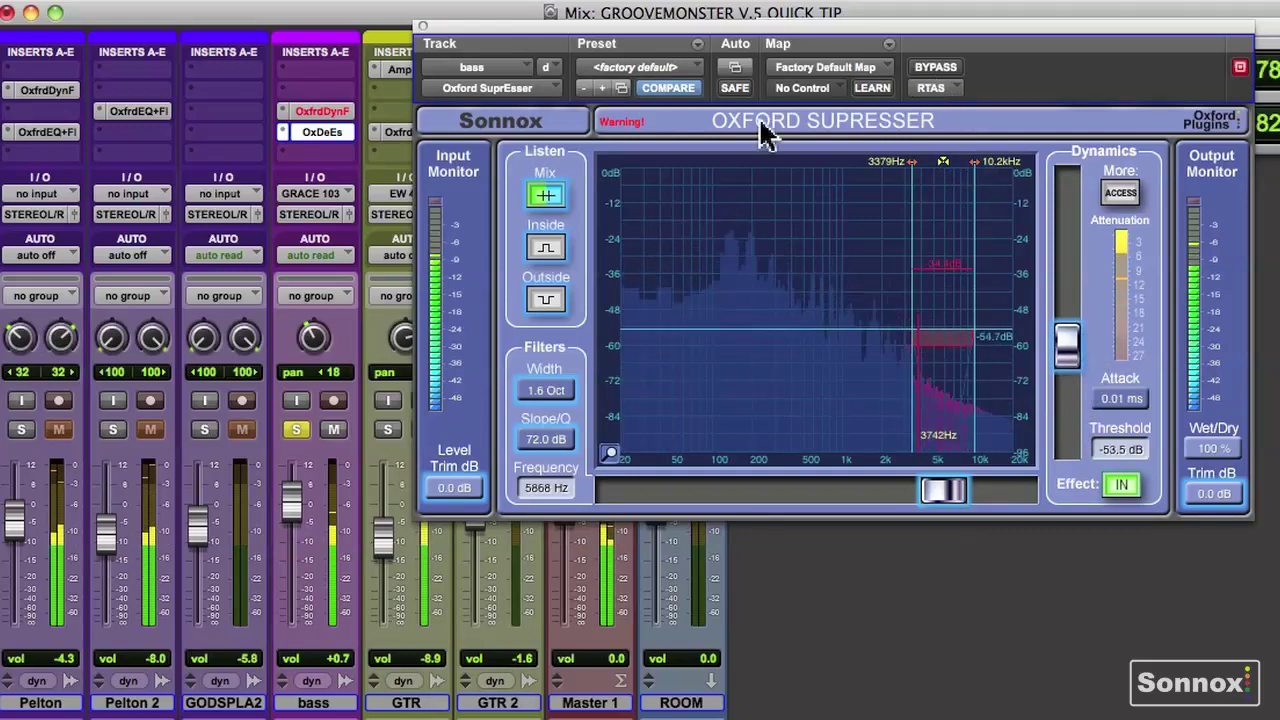
click(930, 70)
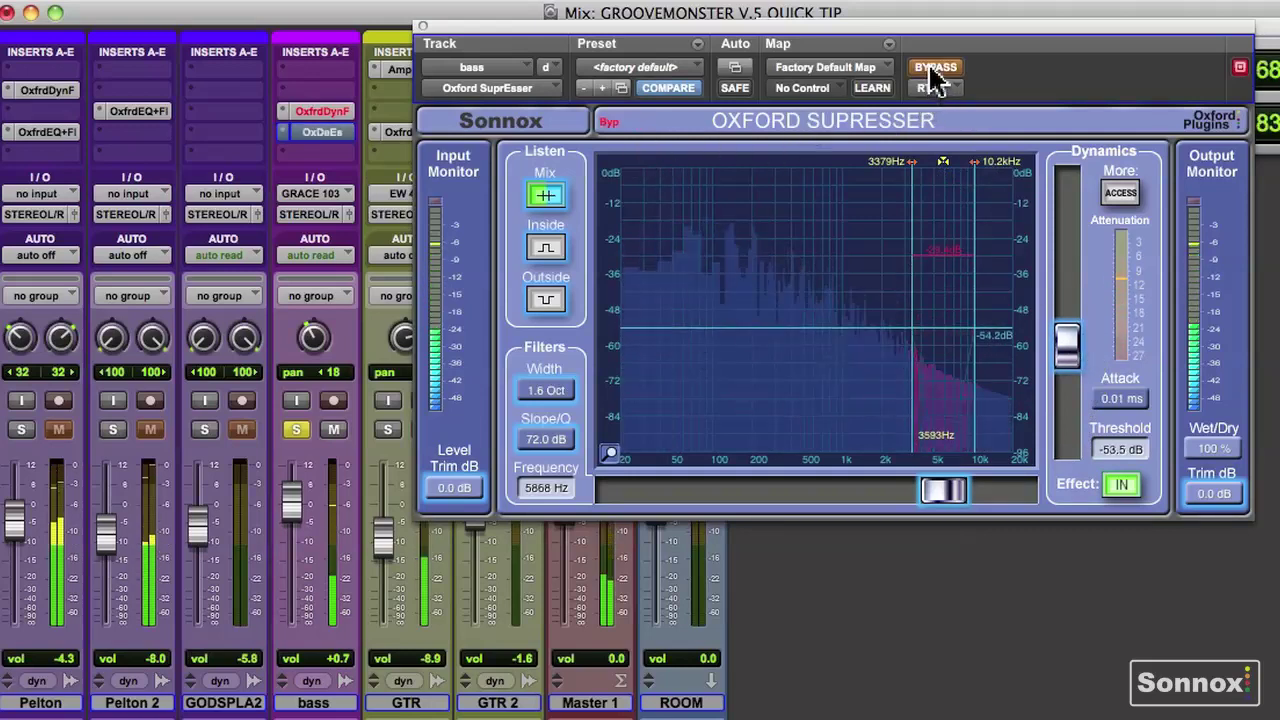
click(932, 70)
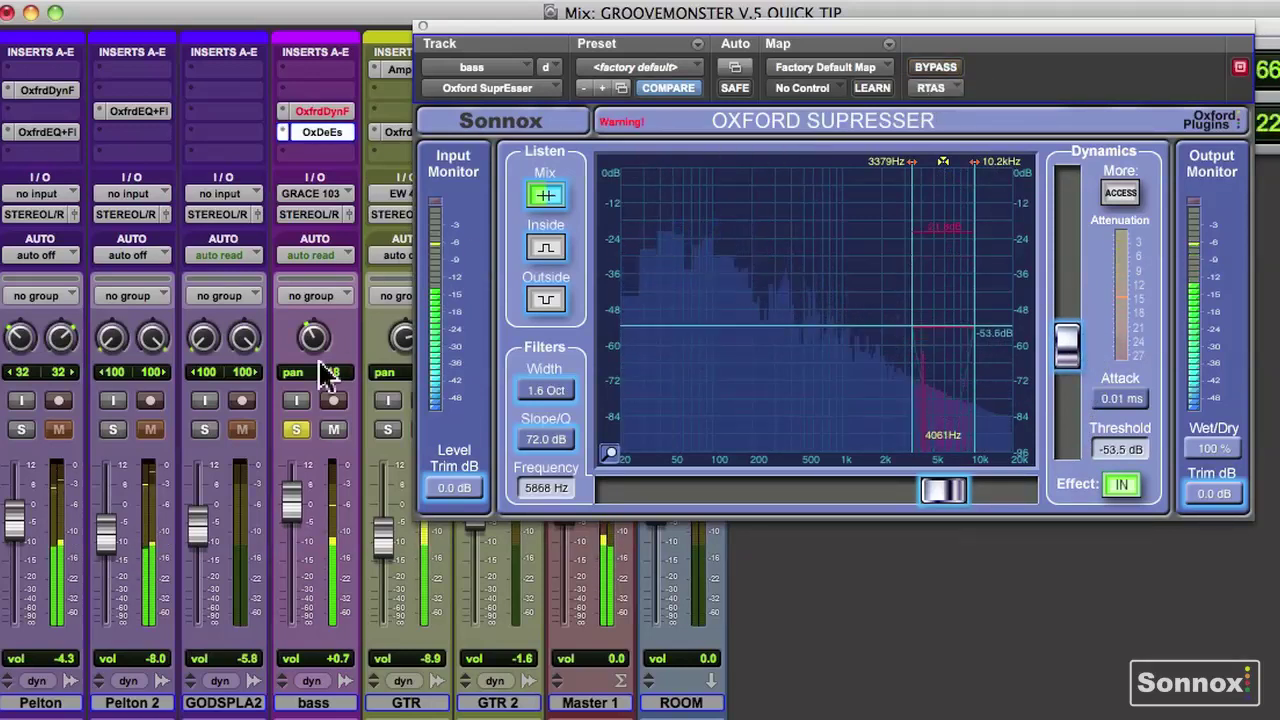
Step: Return the bass to the full mix and widen the SuprEsser band to 3114 Hz–12.5 kHz
click(296, 432)
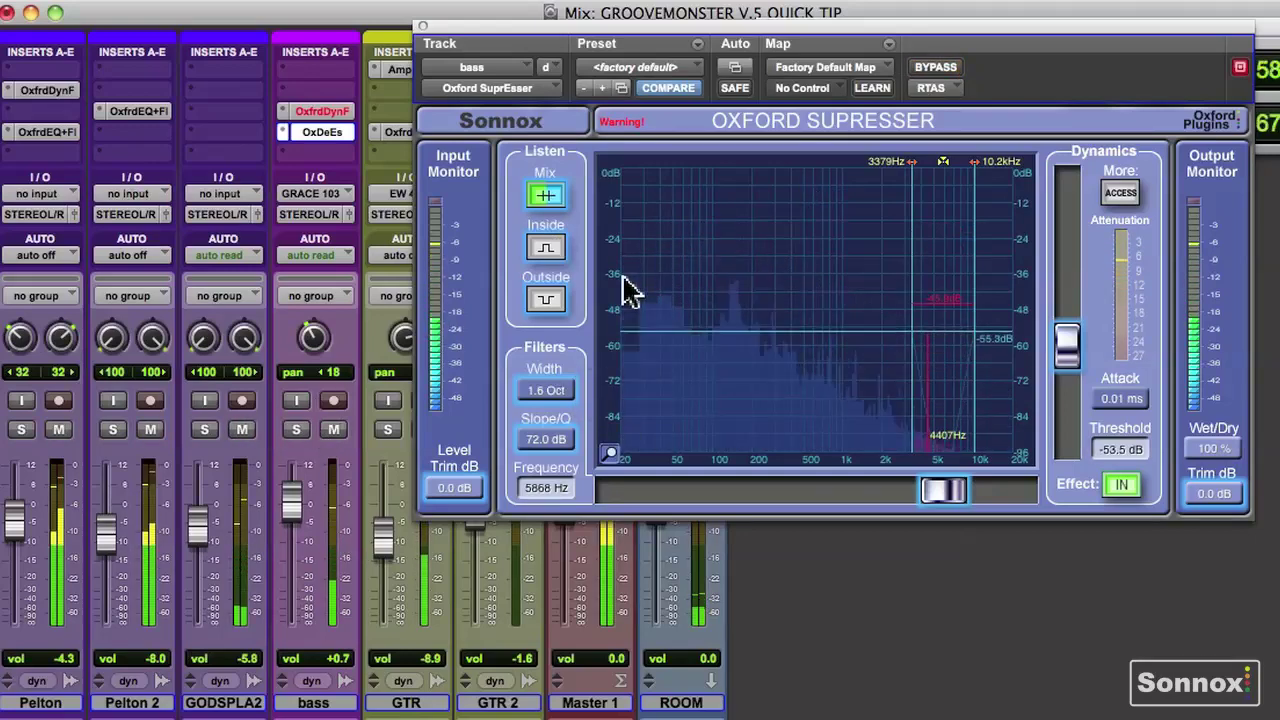
drag(982, 168, 990, 170)
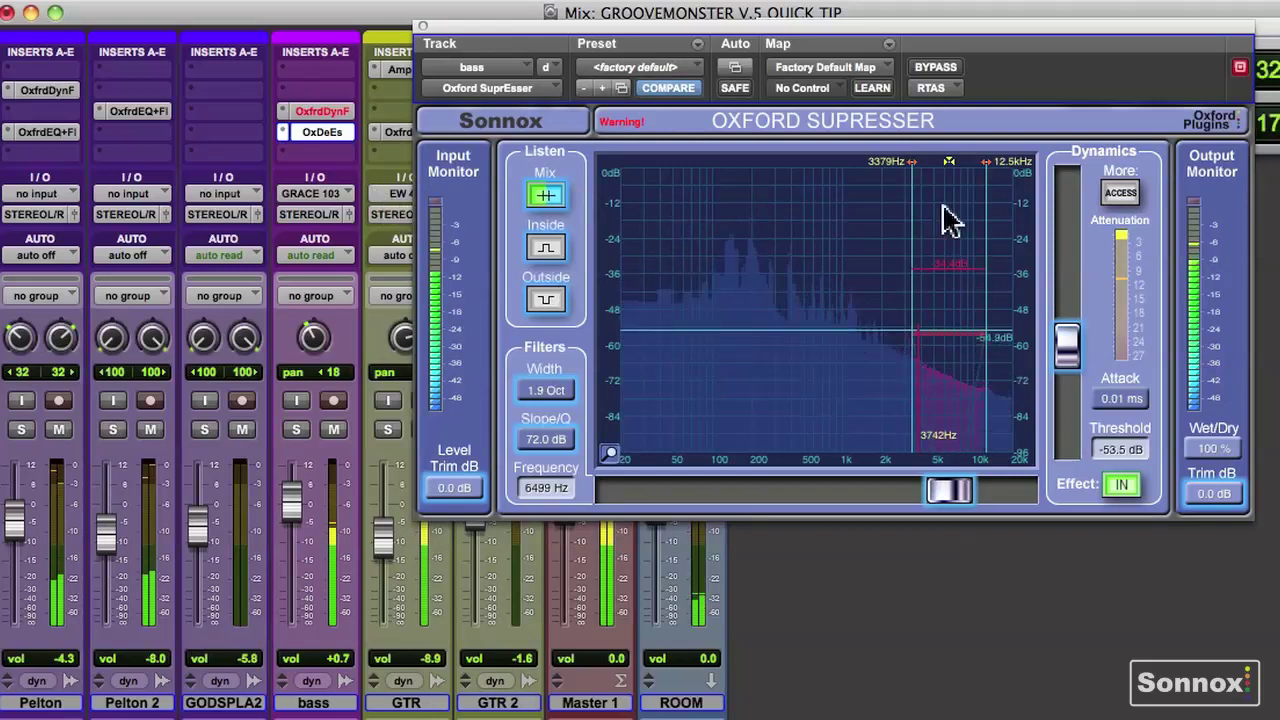
drag(918, 170, 908, 177)
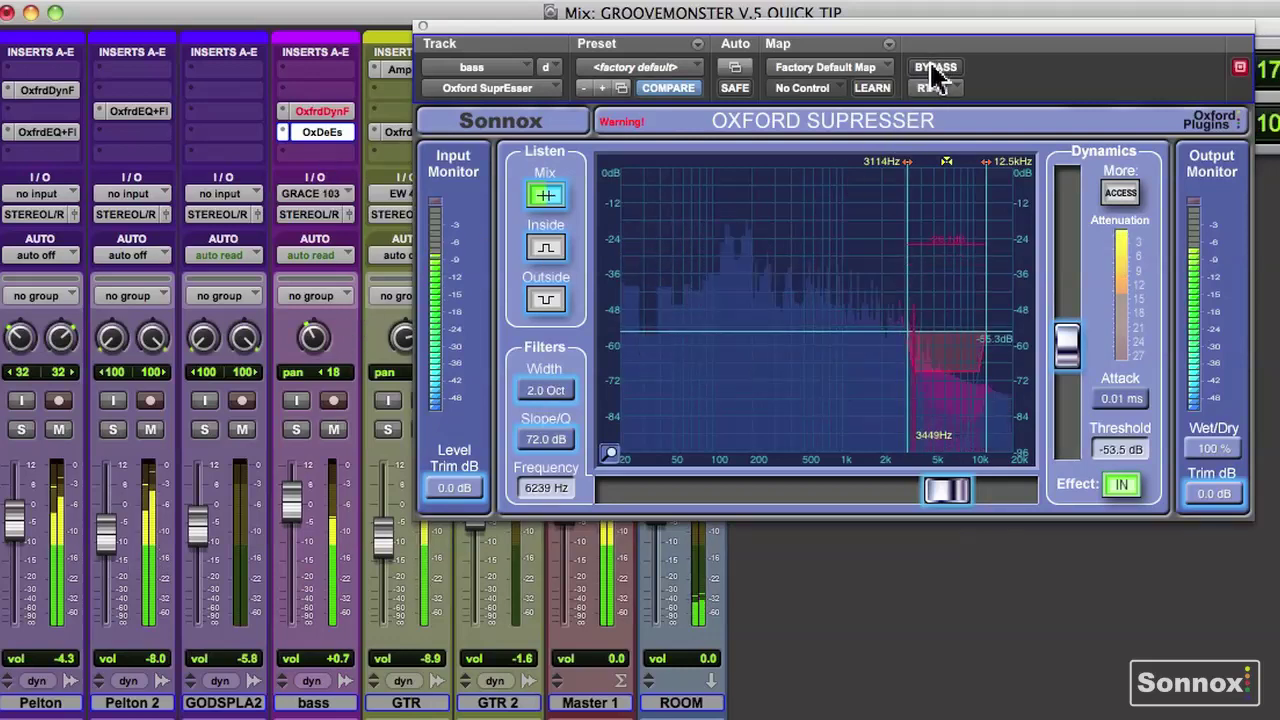
Step: Set the SuprEsser threshold to -55.9 dB, comparing against bypass with bass and Pelton soloed, then clear both solos
click(296, 429)
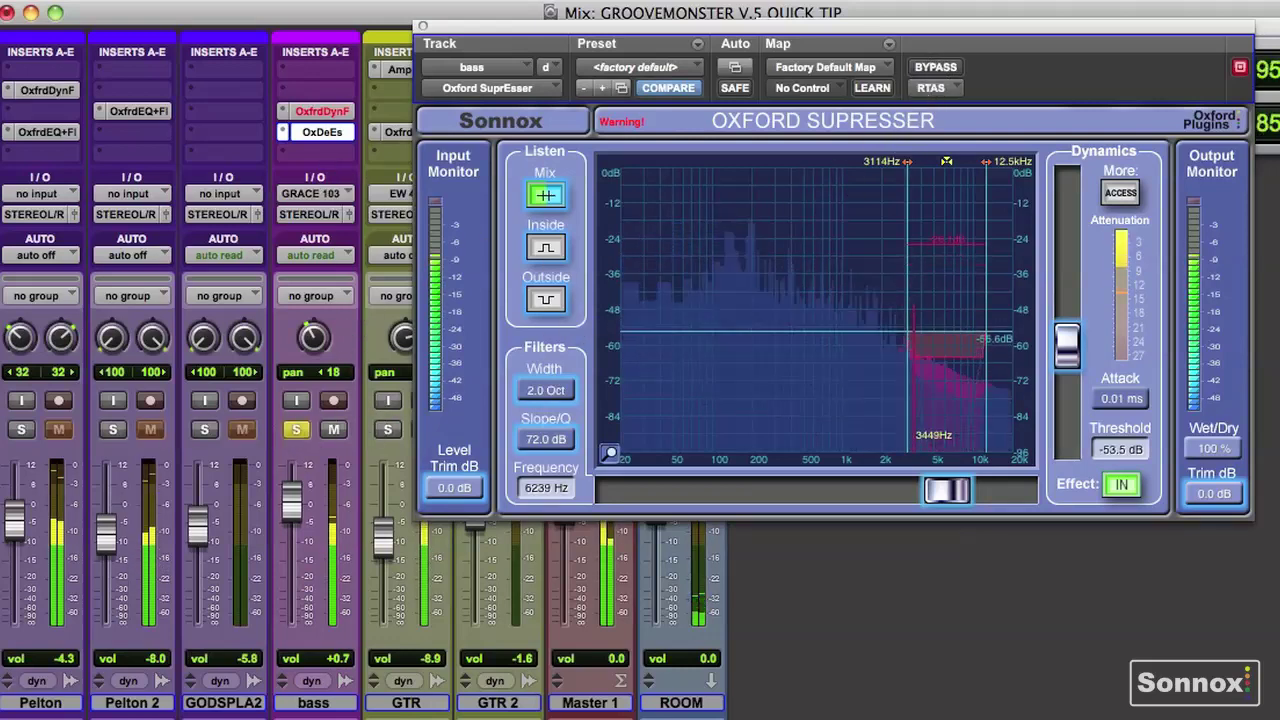
click(21, 429)
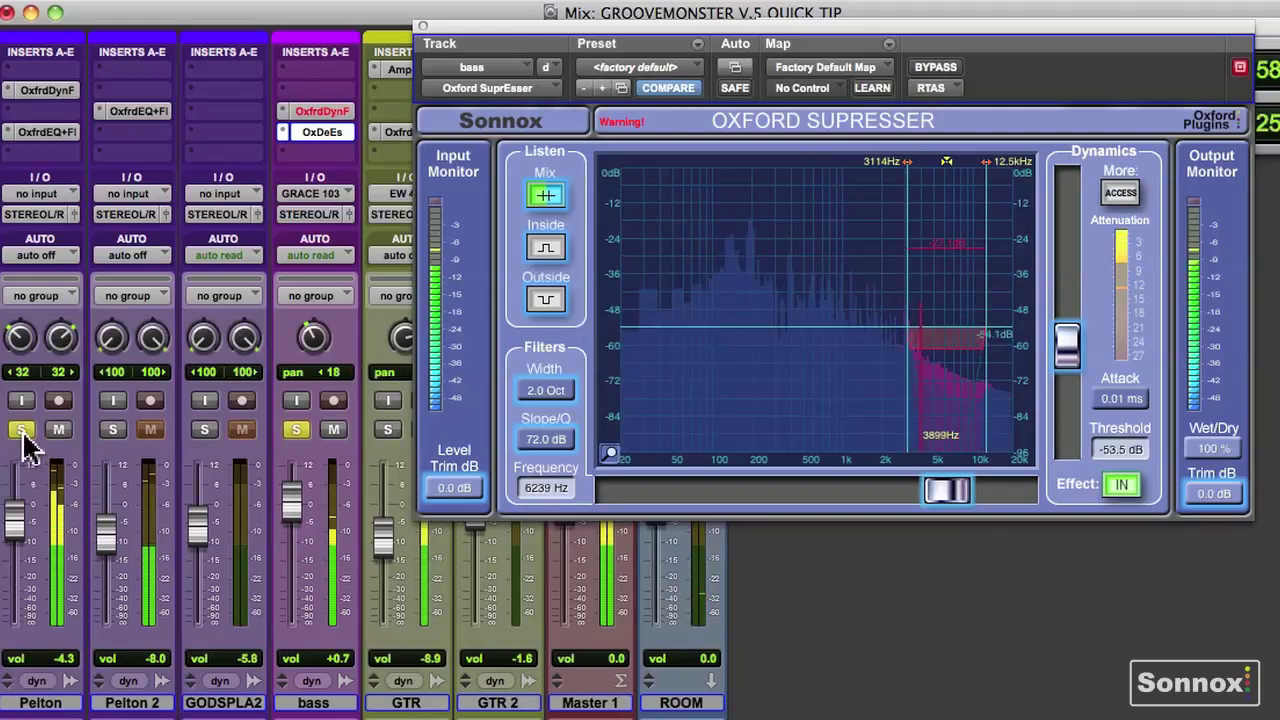
click(936, 67)
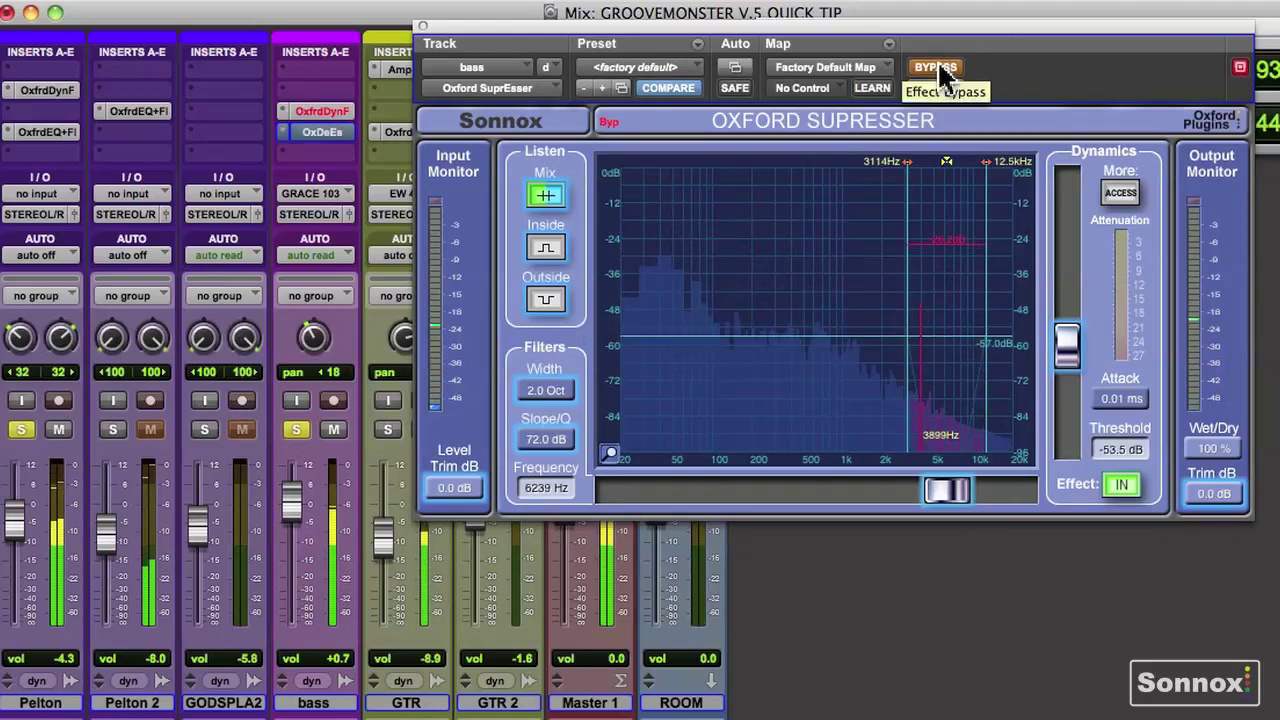
click(940, 72)
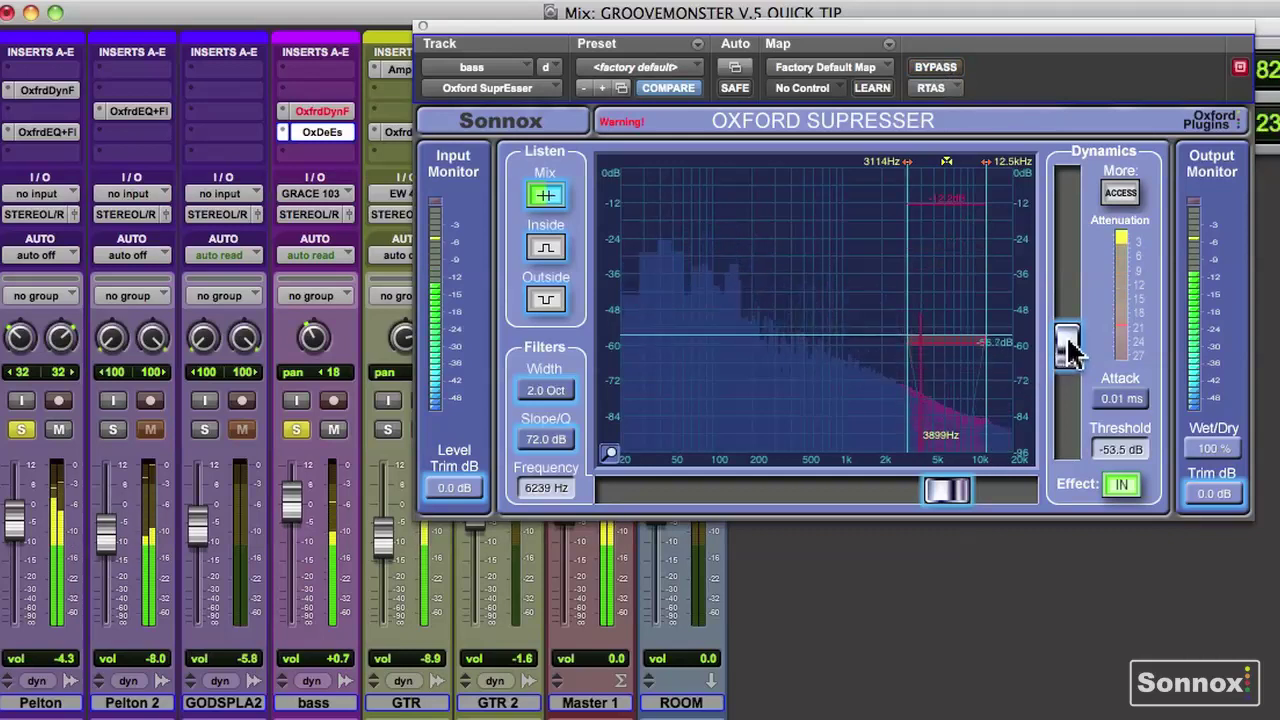
drag(1066, 343, 1068, 360)
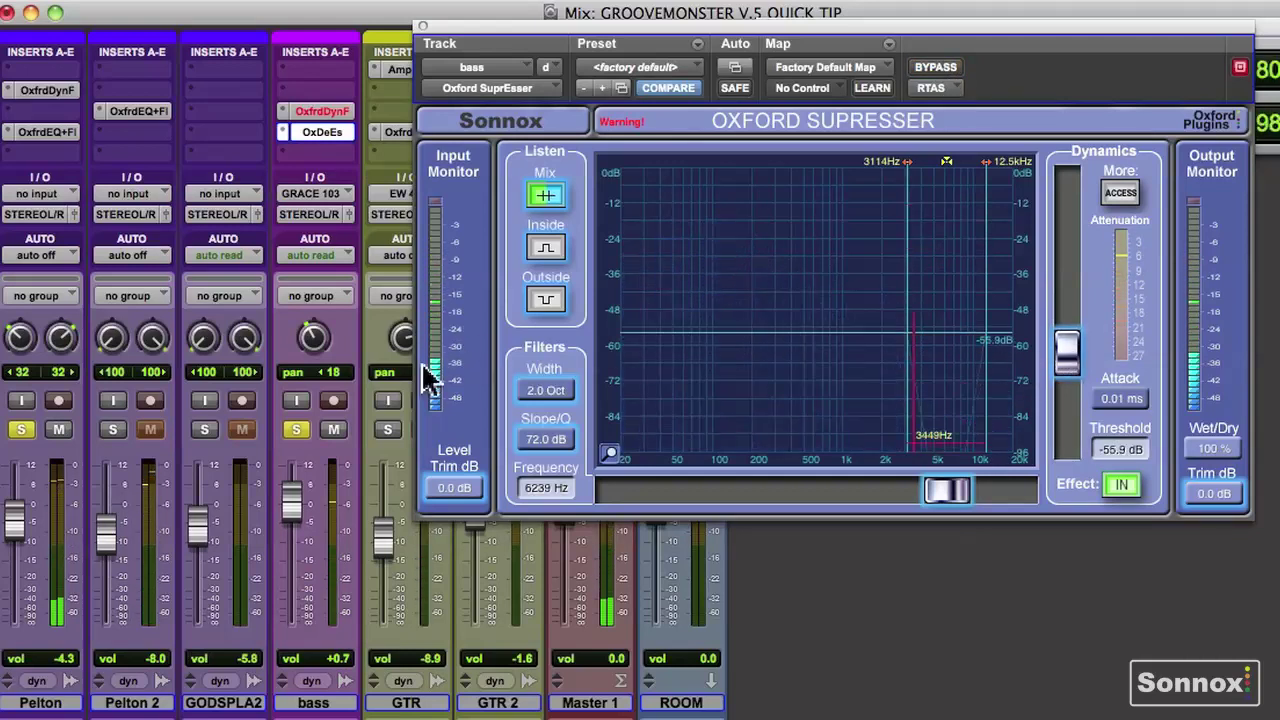
click(296, 429)
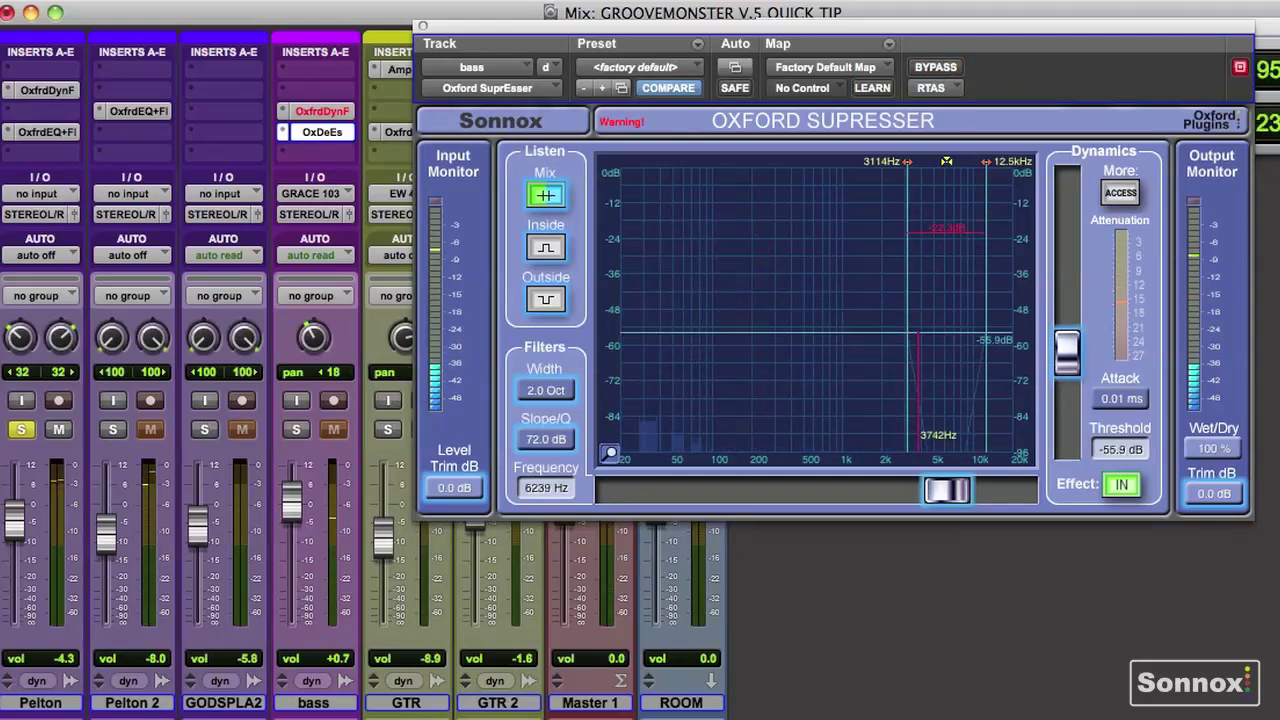
click(22, 428)
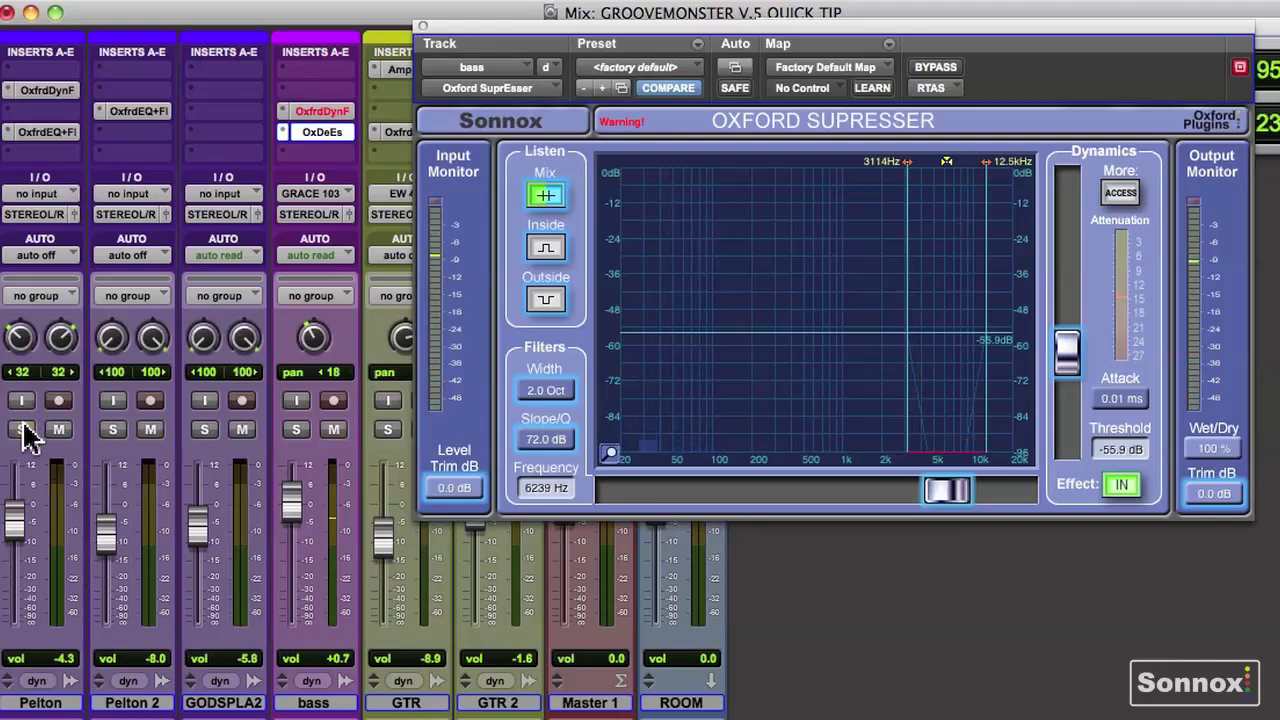
Step: Insert the TDM version of Oxford Inflator Band Split in the bass track's fifth insert slot and reposition its window
click(323, 153)
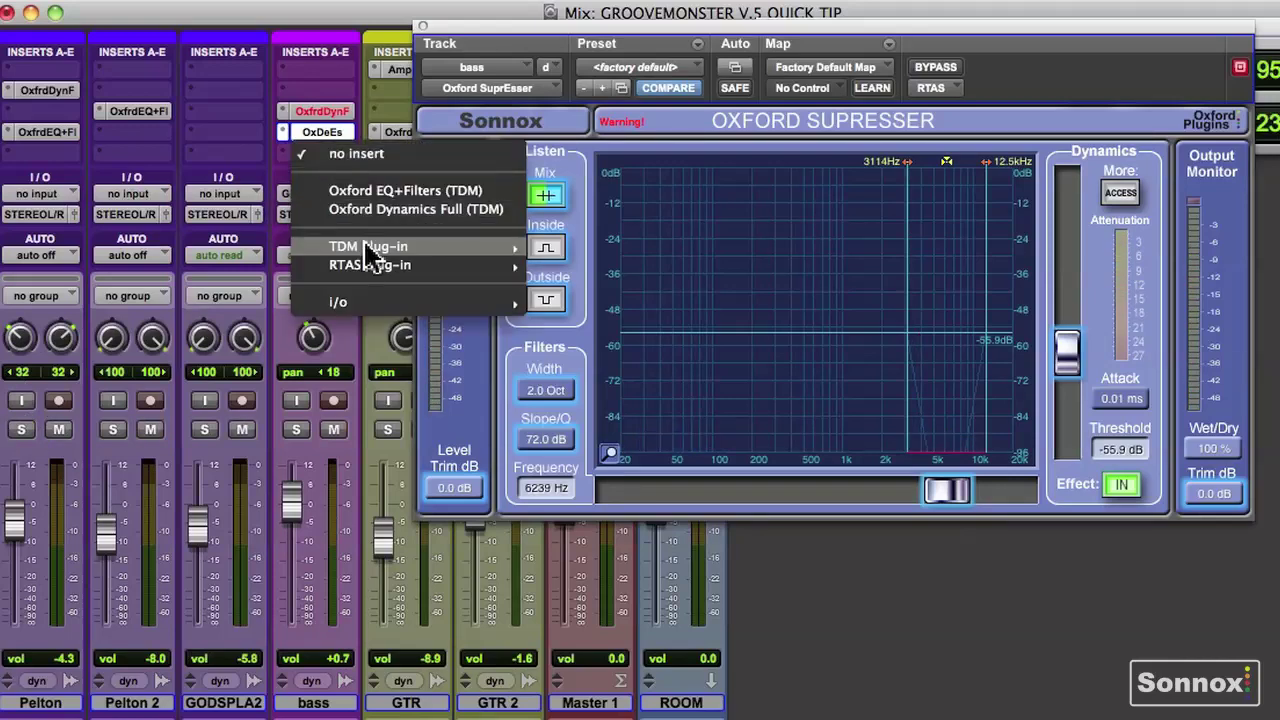
mouse_move(367, 254)
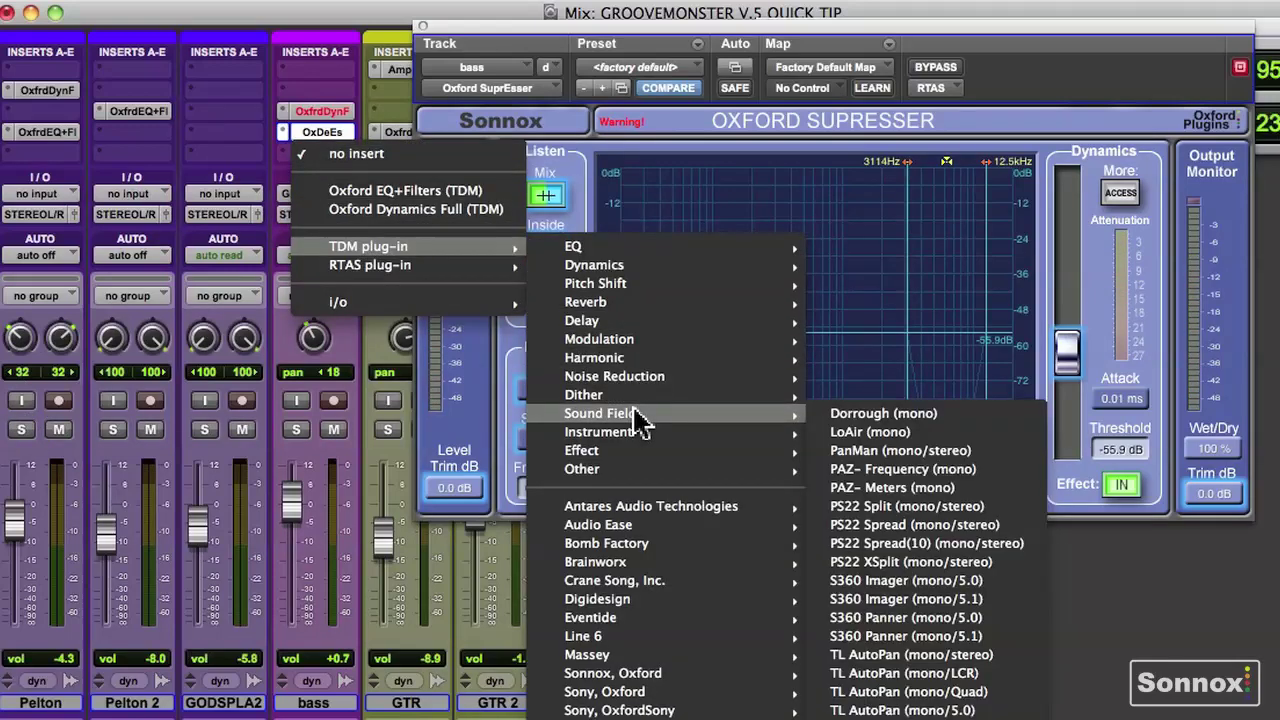
mouse_move(697, 712)
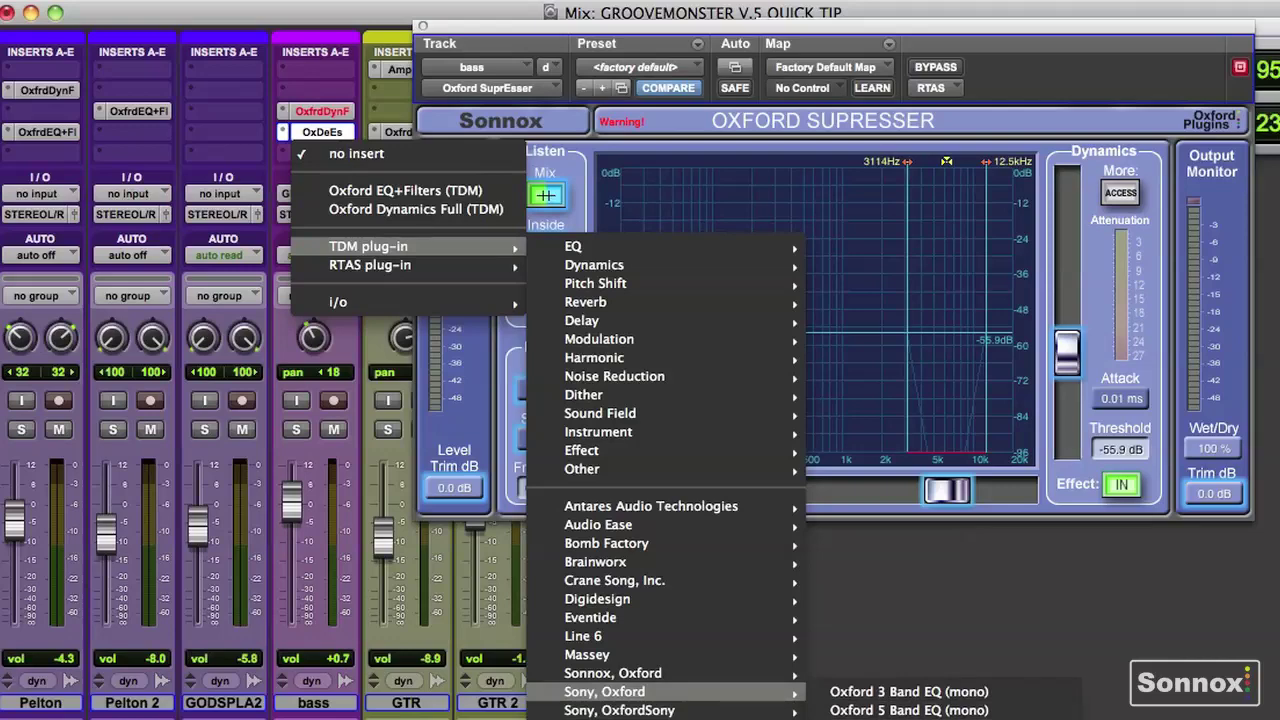
click(909, 718)
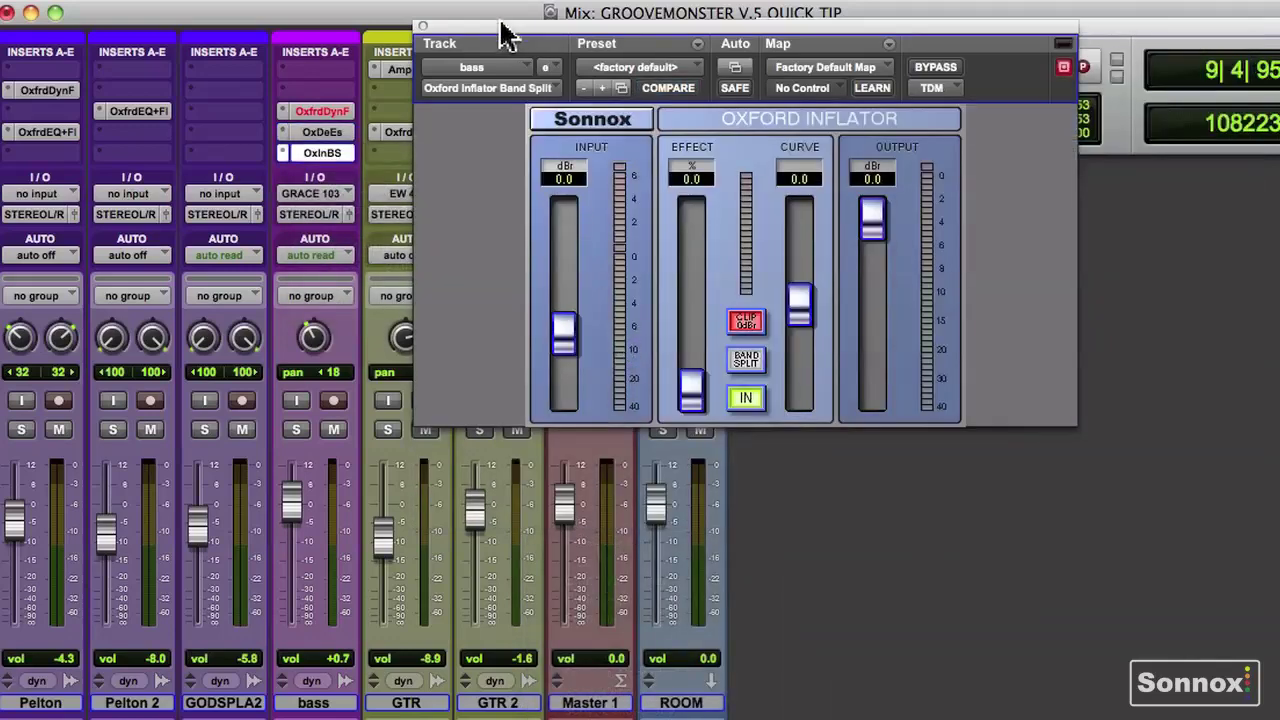
drag(505, 35, 512, 108)
Step: Play the mix and set the Inflator to 1.0 dB input, 40.5% effect and a curve of 14.2
key(space)
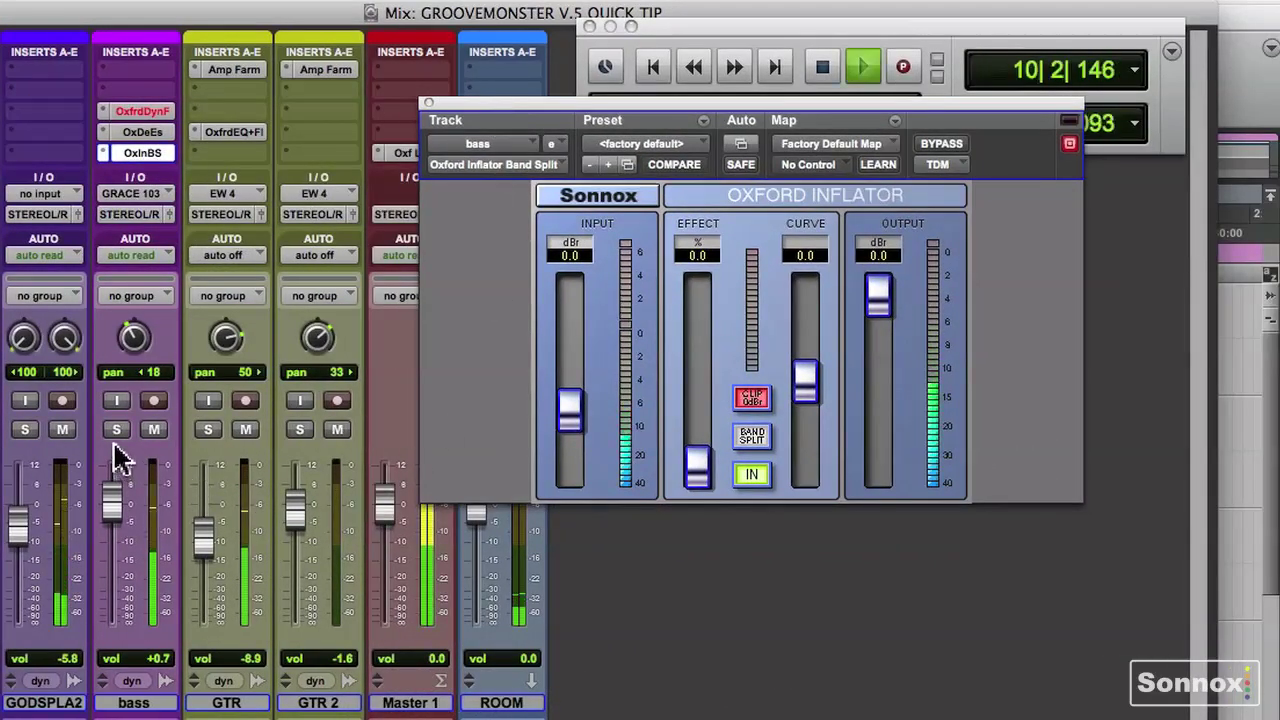
drag(586, 434, 572, 408)
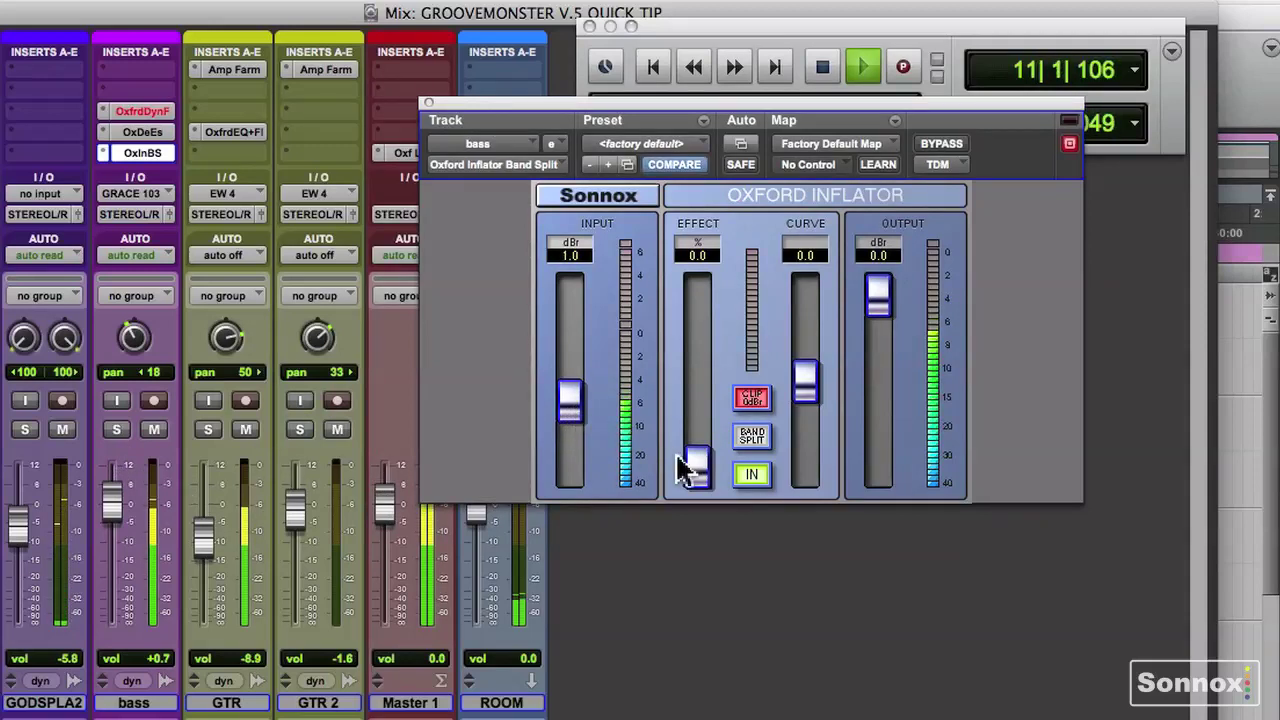
drag(690, 462, 700, 391)
drag(800, 383, 802, 357)
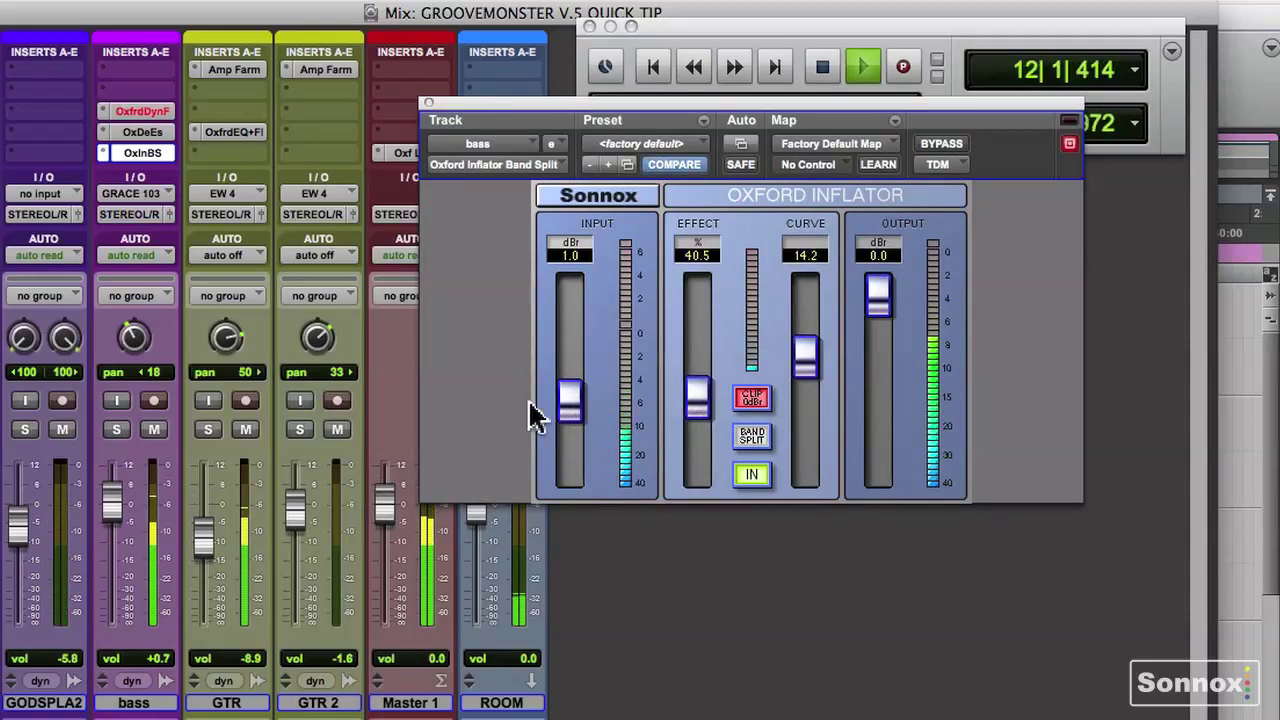
Step: Solo the bass and refine the Inflator to 43.2% effect, curve 17.6 and -0.4 dB output, comparing against bypass
click(119, 426)
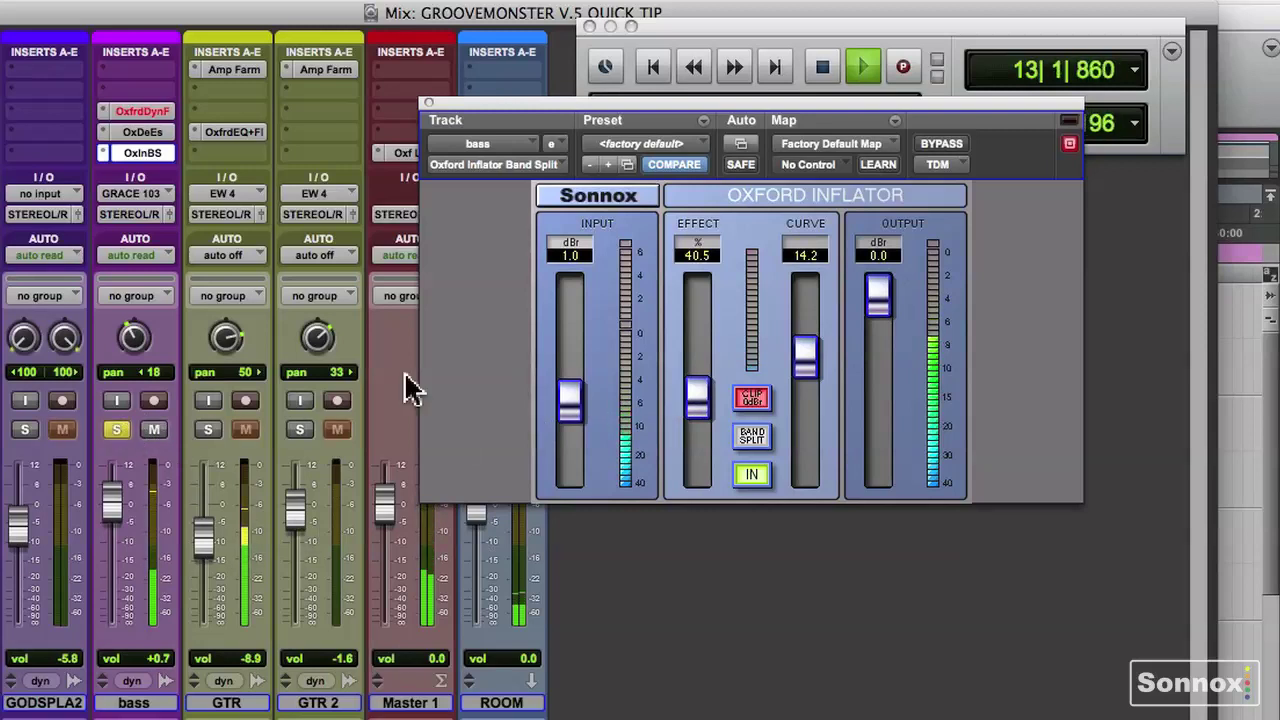
click(950, 145)
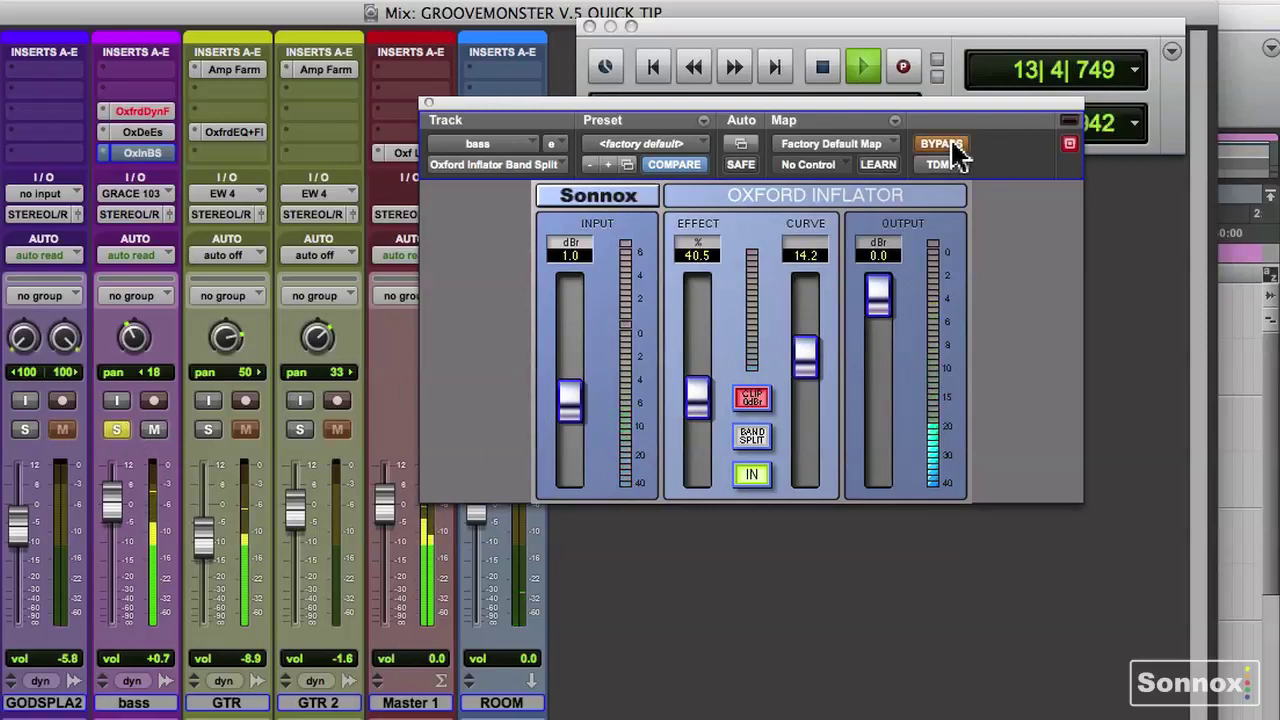
click(950, 145)
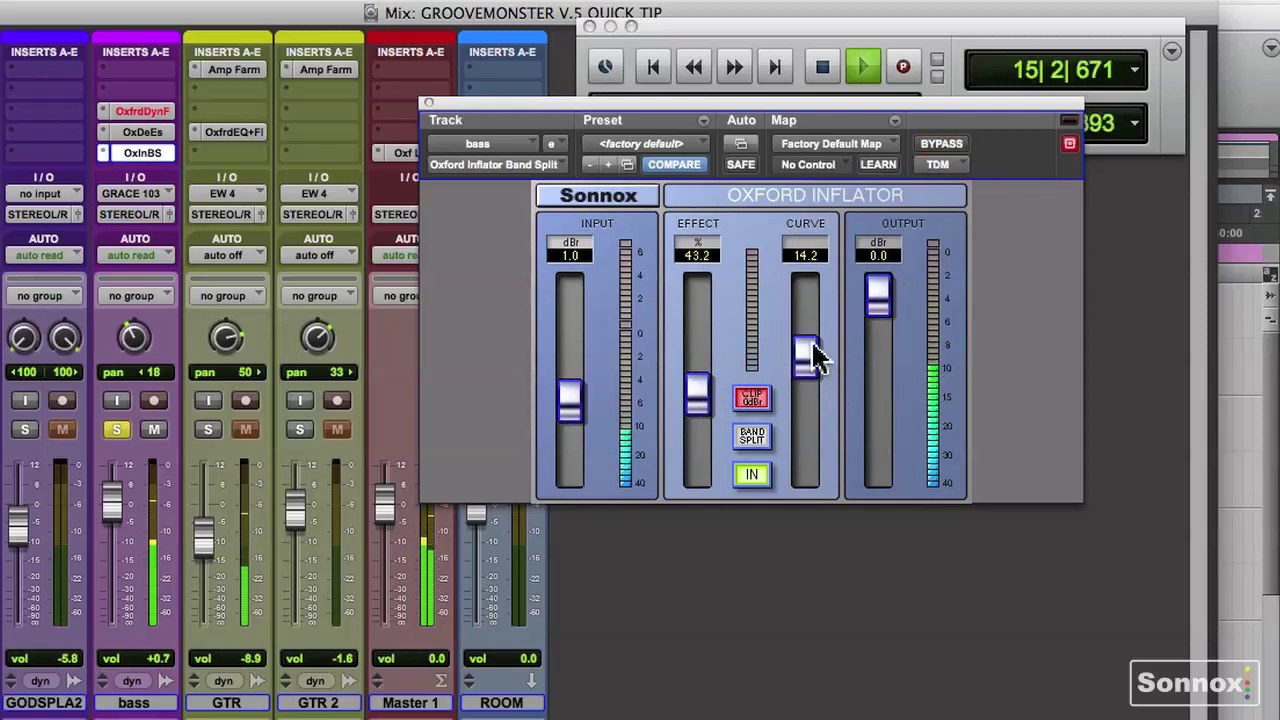
drag(803, 357, 815, 350)
drag(872, 300, 877, 306)
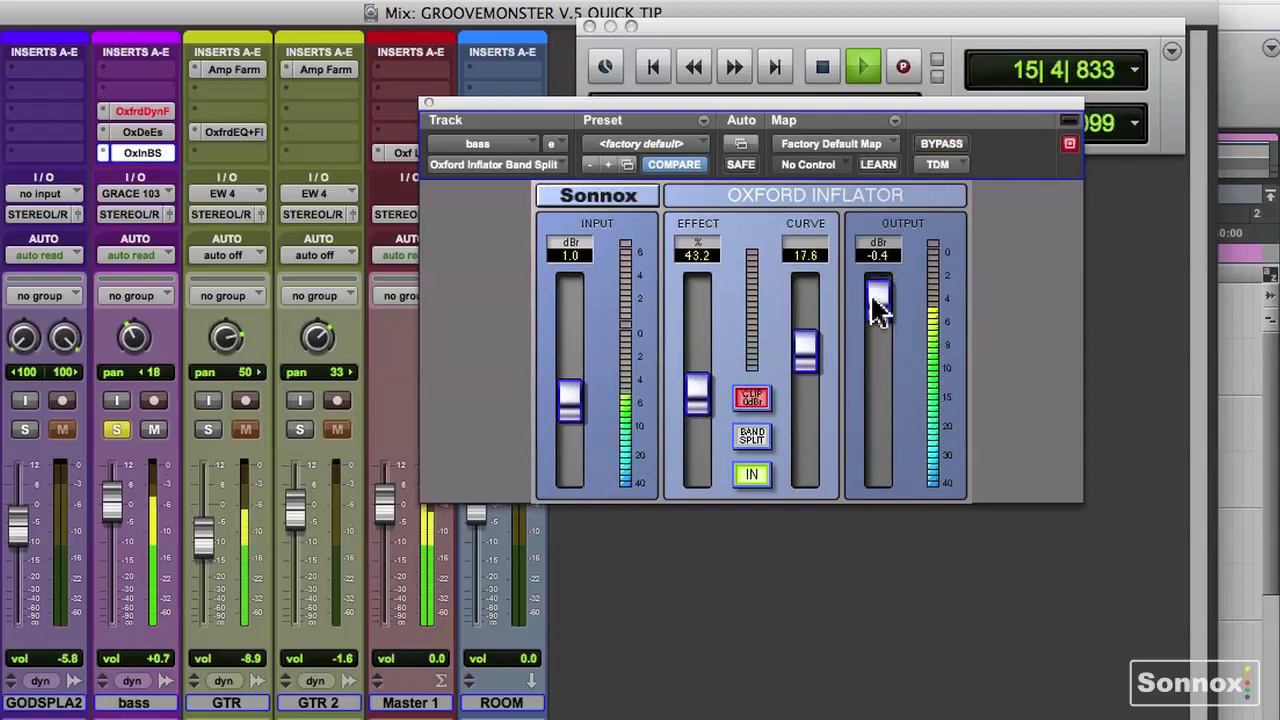
click(940, 145)
click(940, 146)
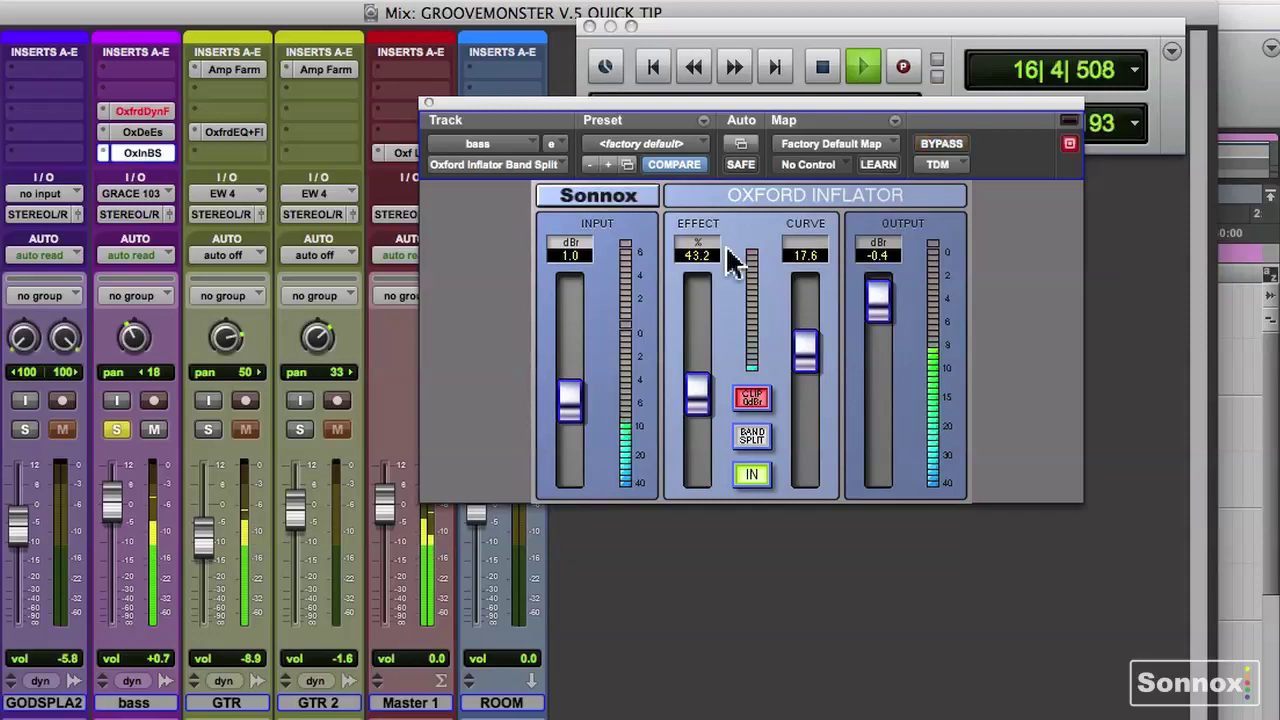
Step: Compare the soloed bass with the Dynamics, SuprEsser and Inflator inserts all bypassed and all active again
super+click(140, 153)
super+click(139, 131)
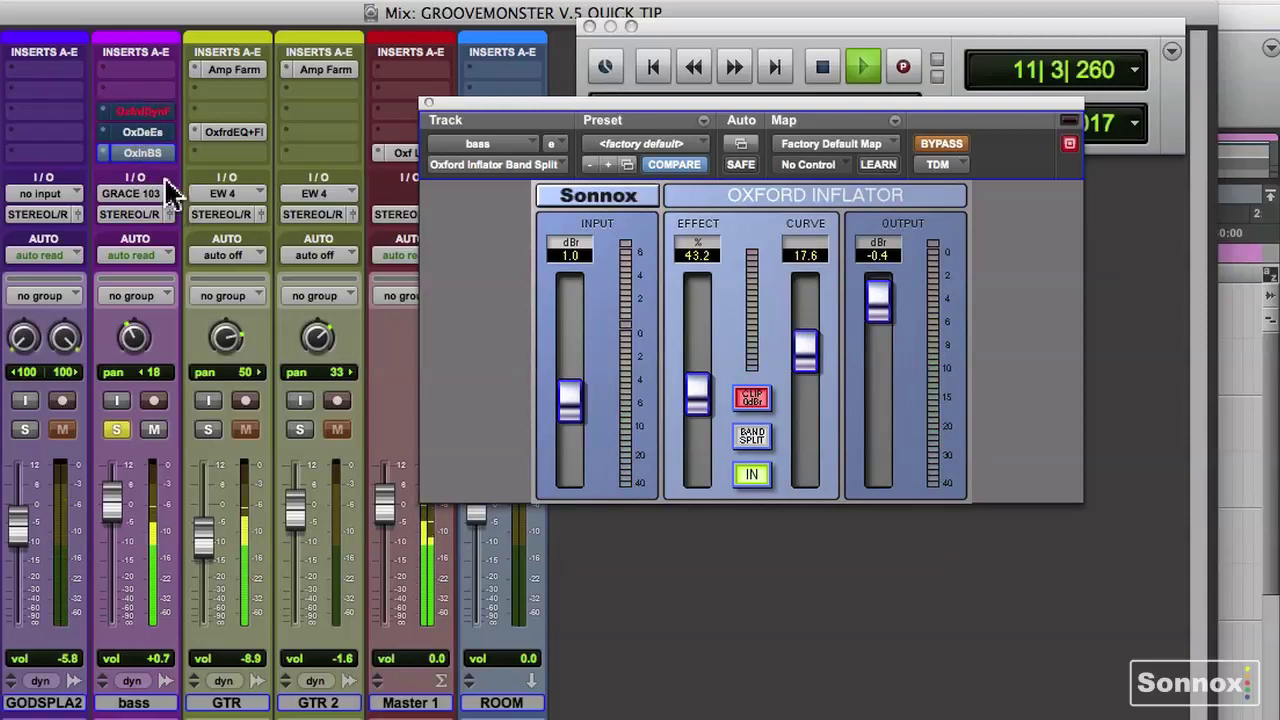
super+click(146, 152)
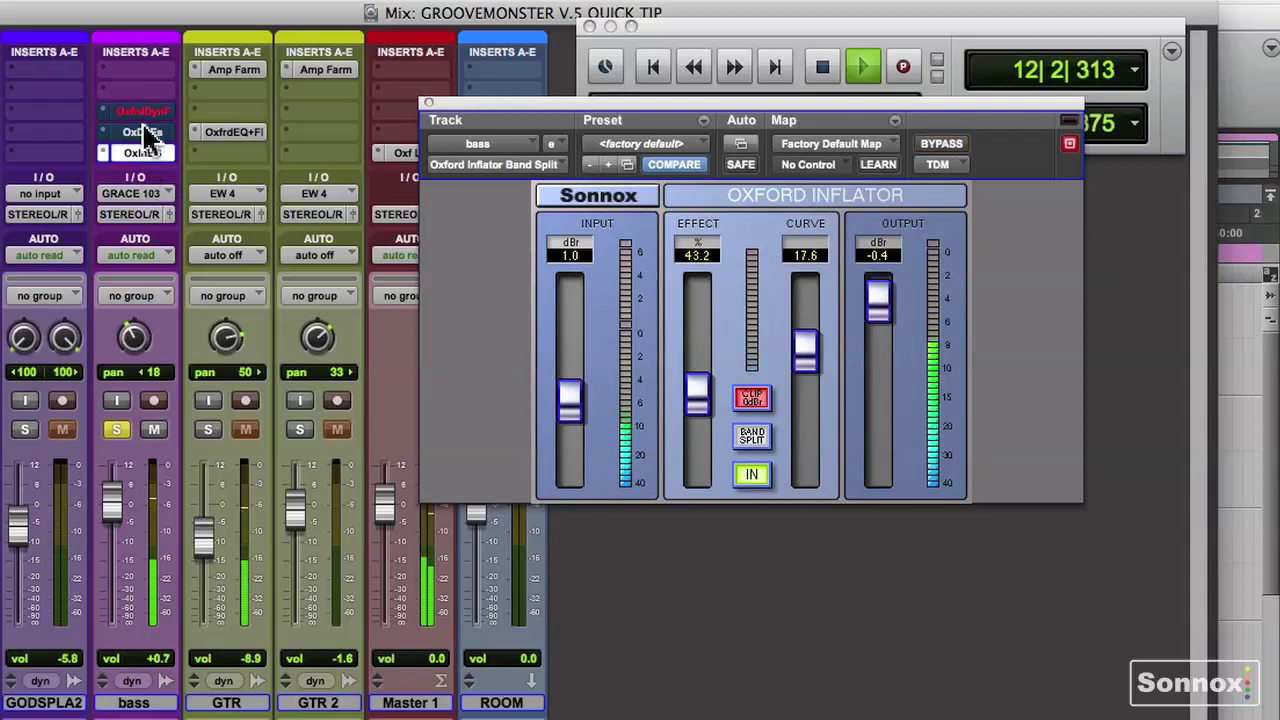
super+click(142, 131)
super+click(135, 112)
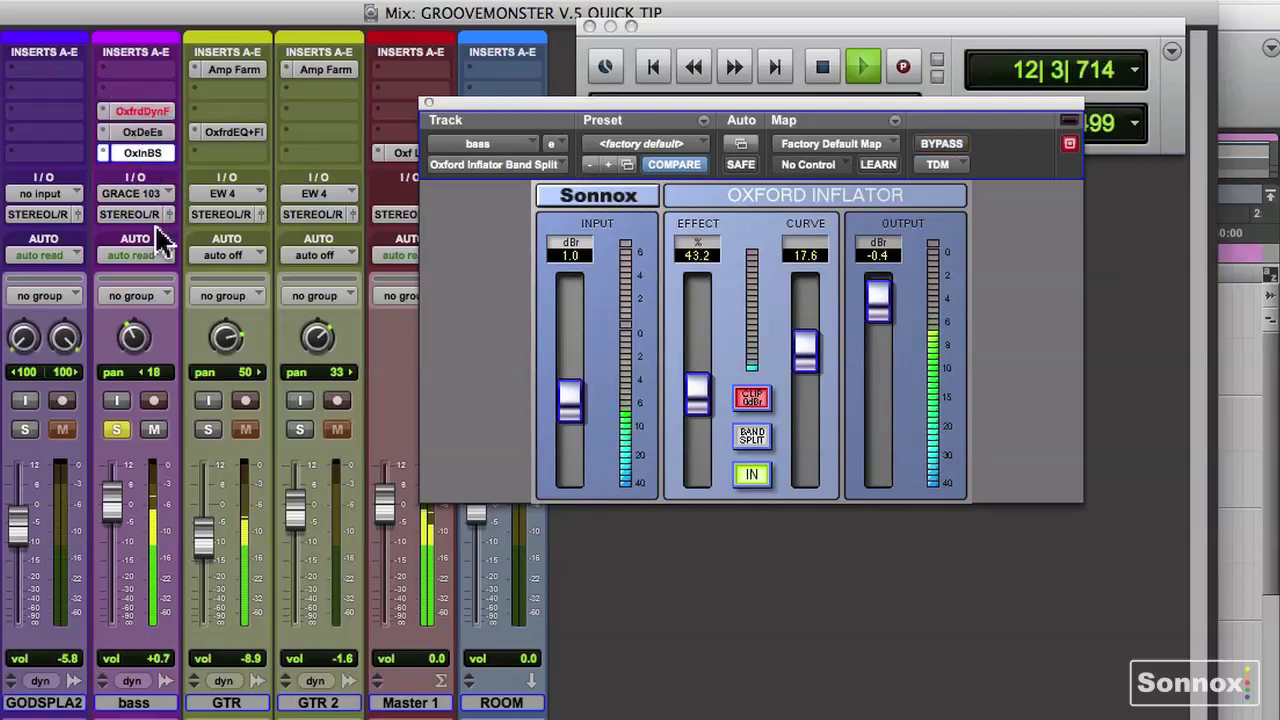
Step: Unsolo the bass, review its three plug-ins in the full mix, set the Inflator's input to 1.7 dB and stop playback
click(116, 430)
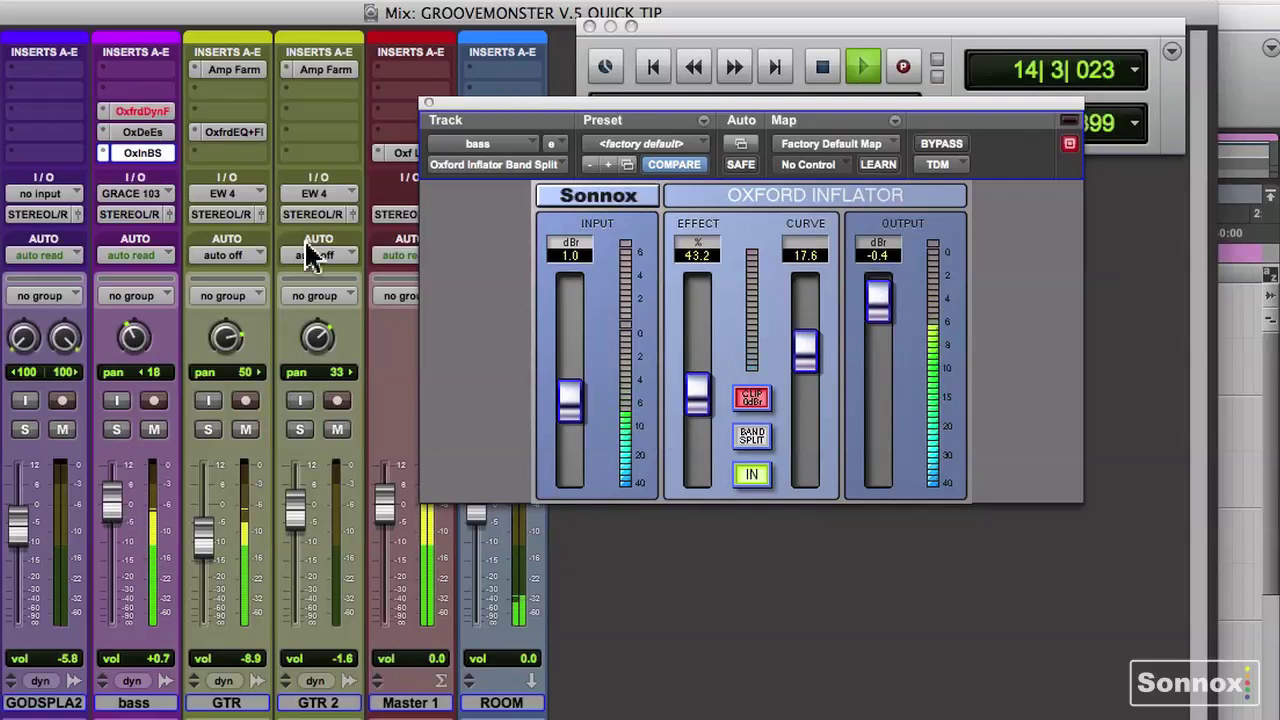
click(138, 112)
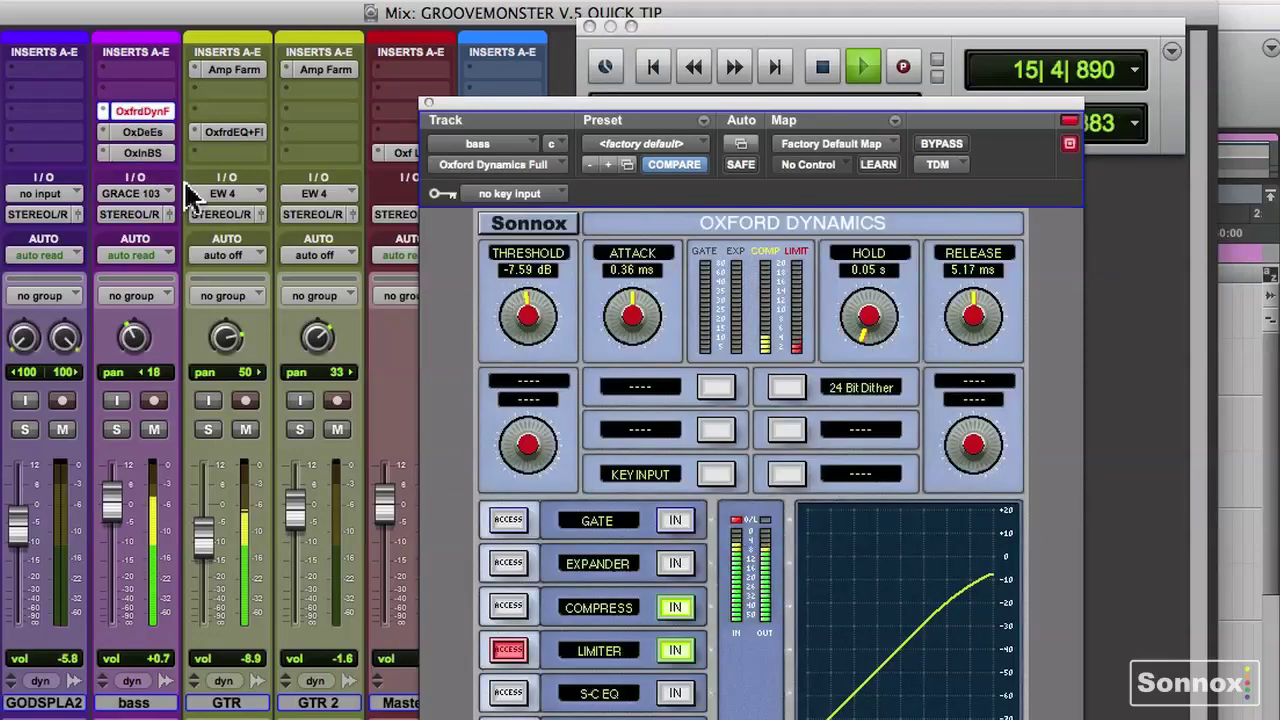
click(142, 132)
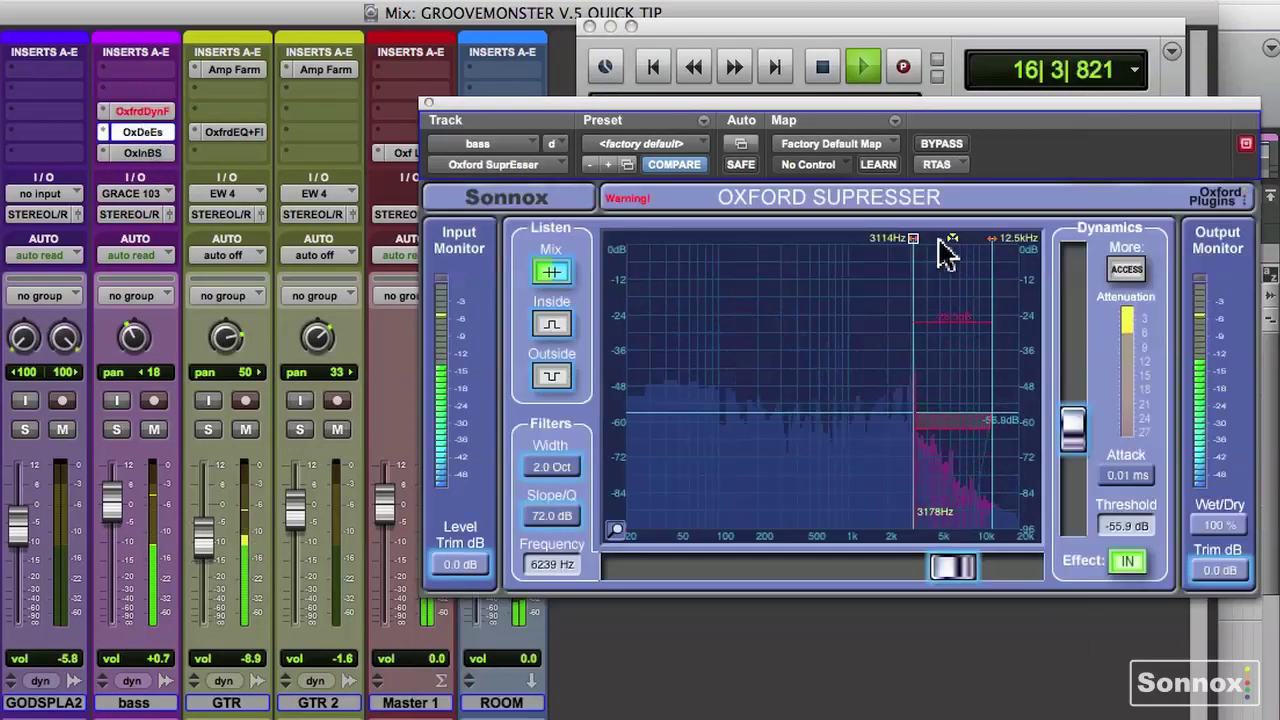
click(140, 154)
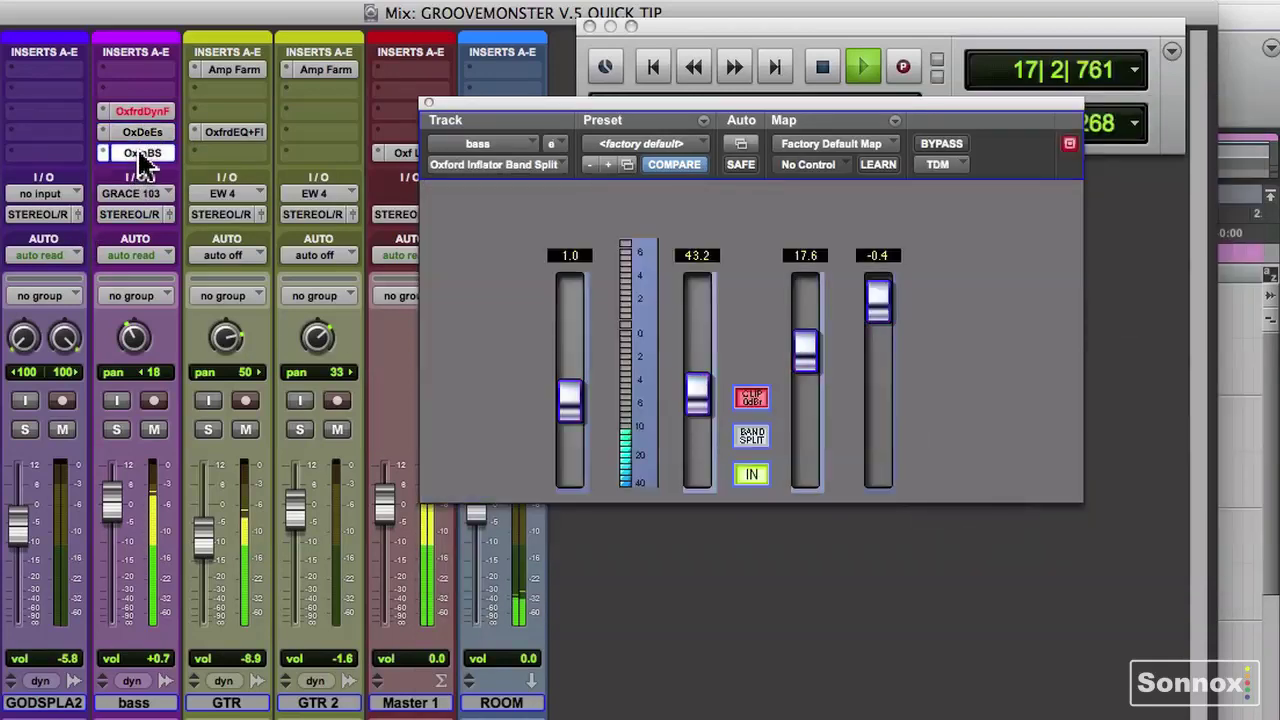
drag(580, 418, 570, 410)
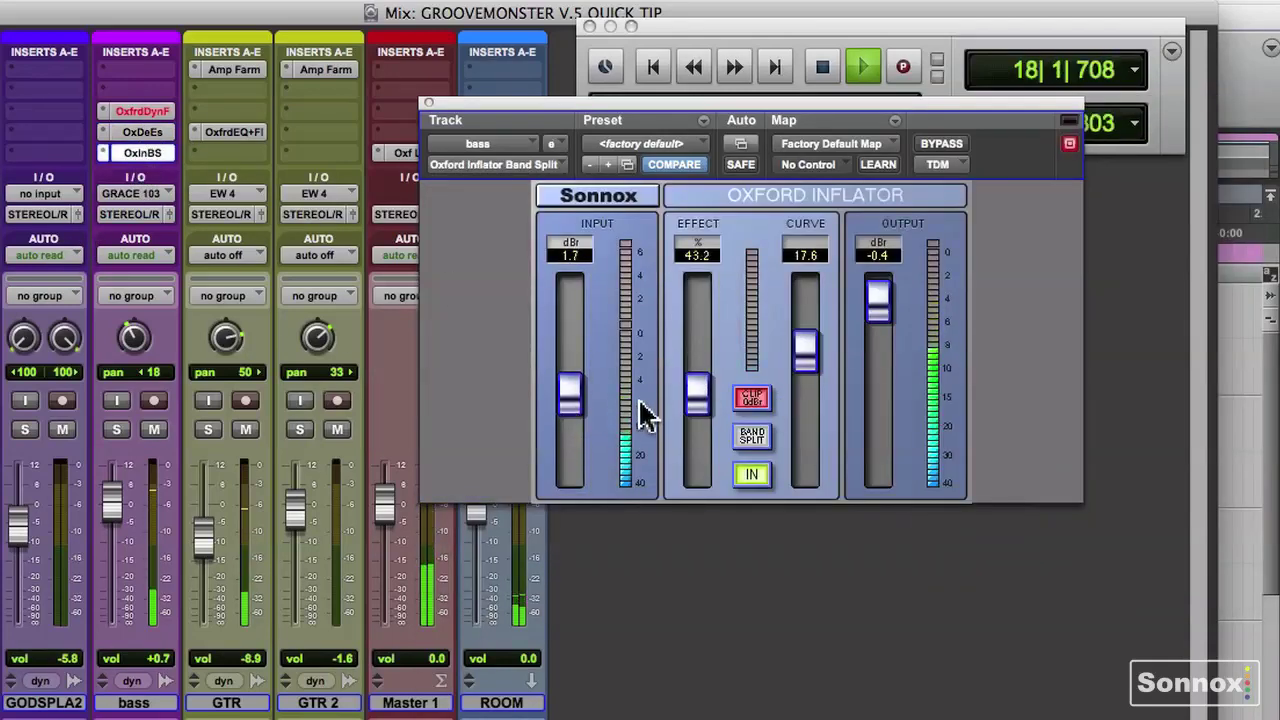
key(space)
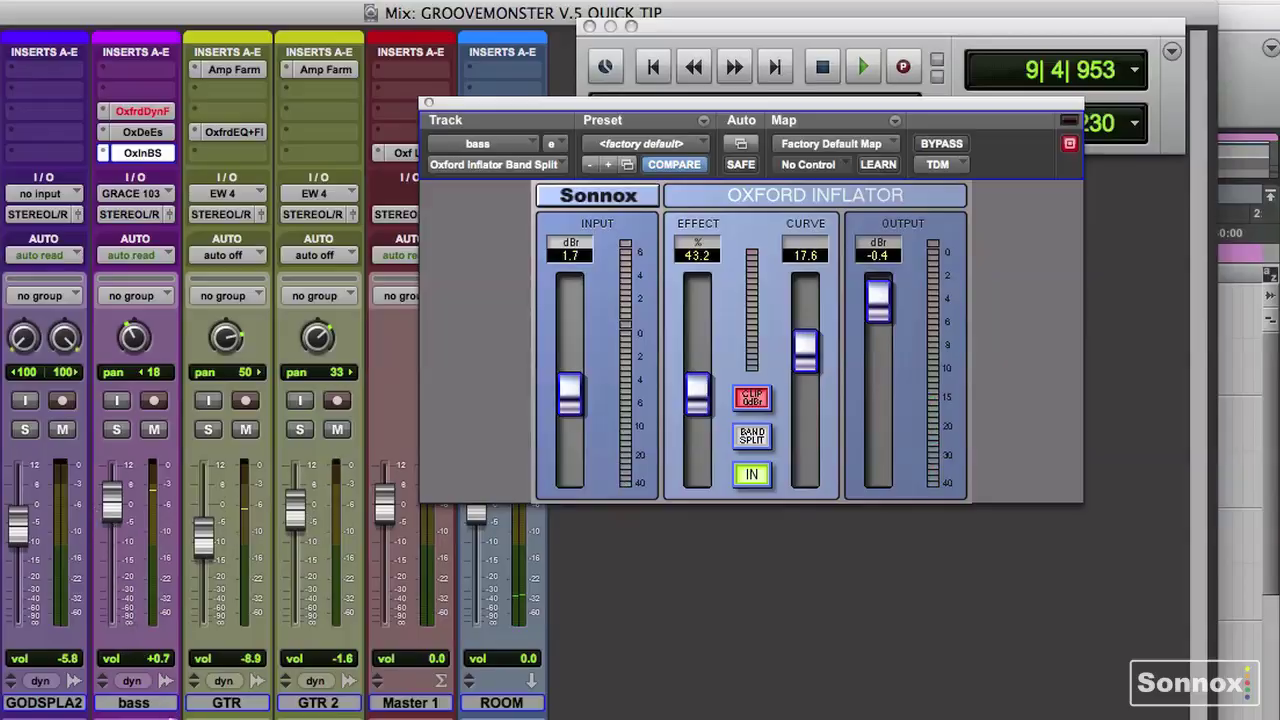